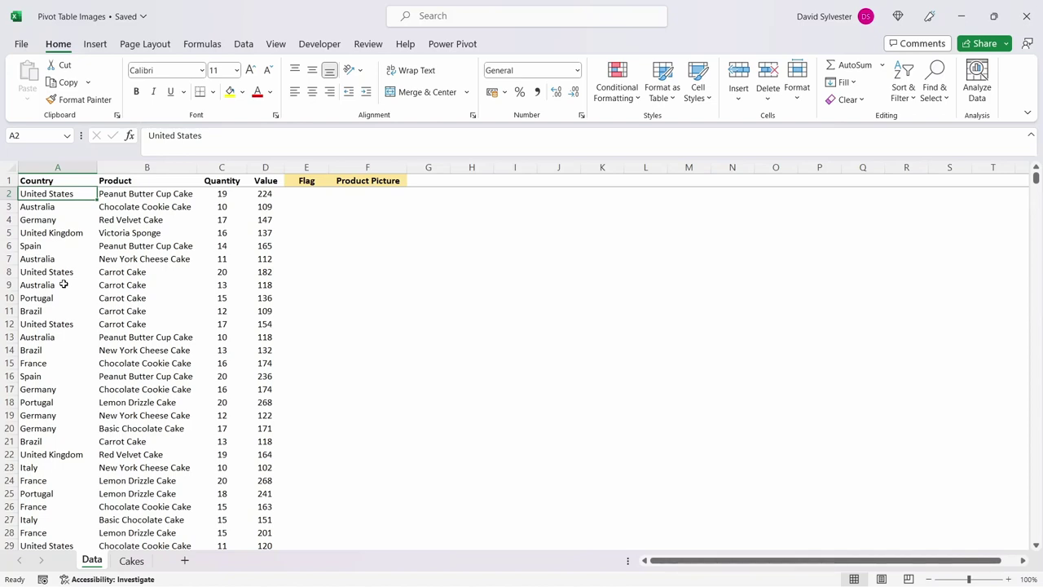
Convert the country names from A2 to the last row into Geography linked data types
key(ctrl+shift+Down)
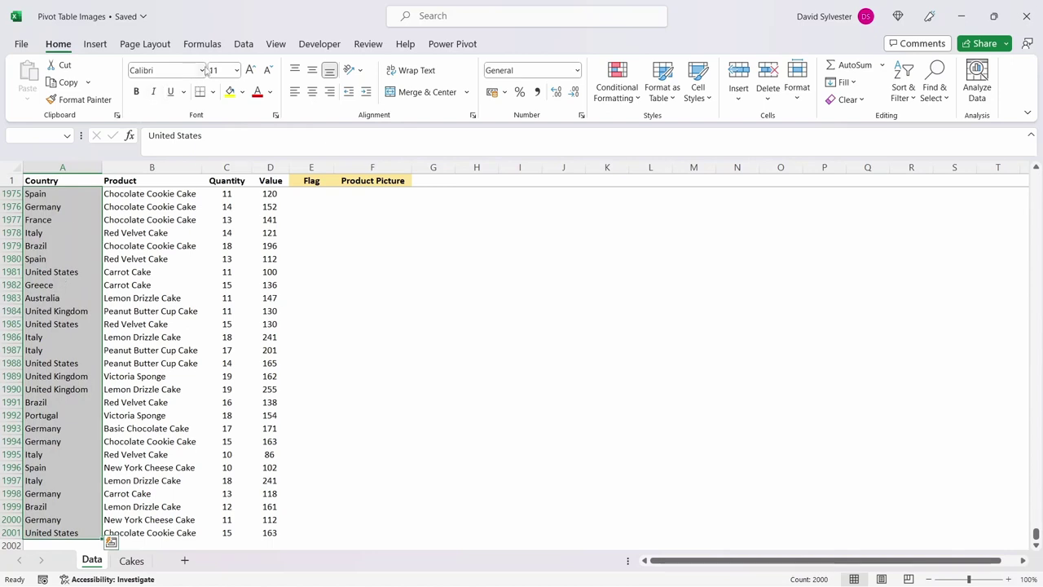
click(244, 46)
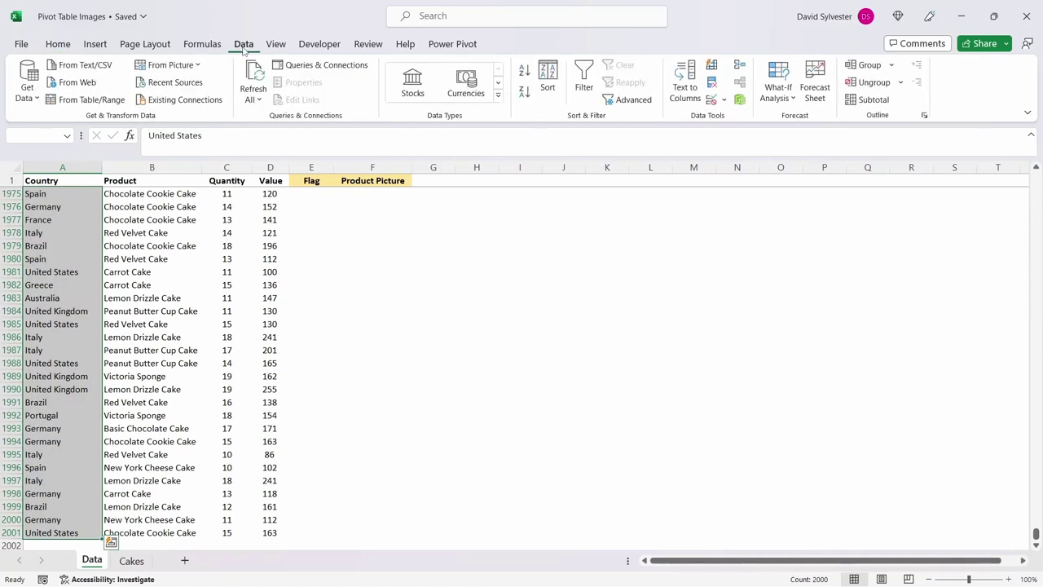
click(498, 95)
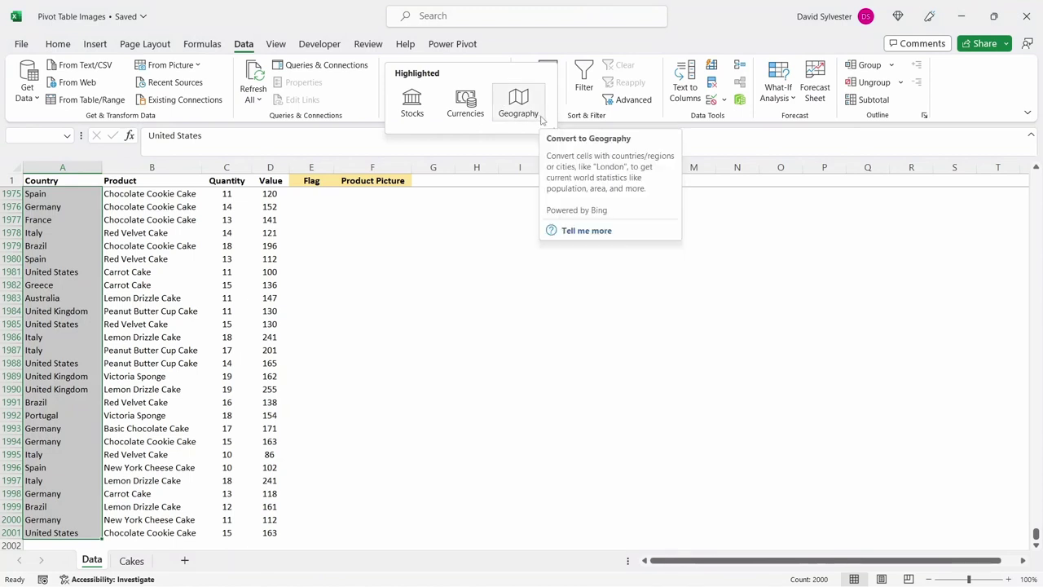
click(518, 102)
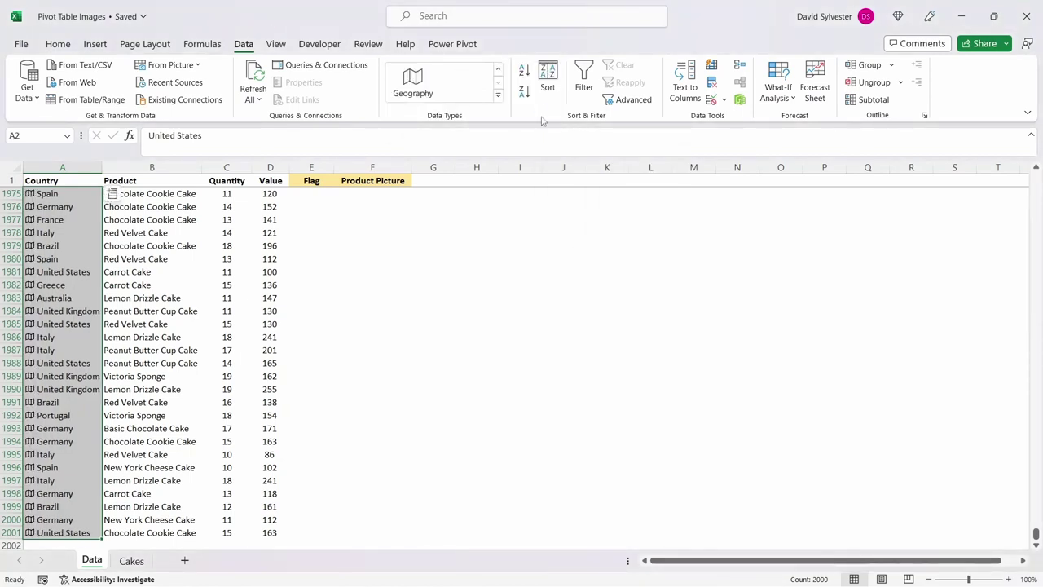
key(ctrl+Home)
key(Down)
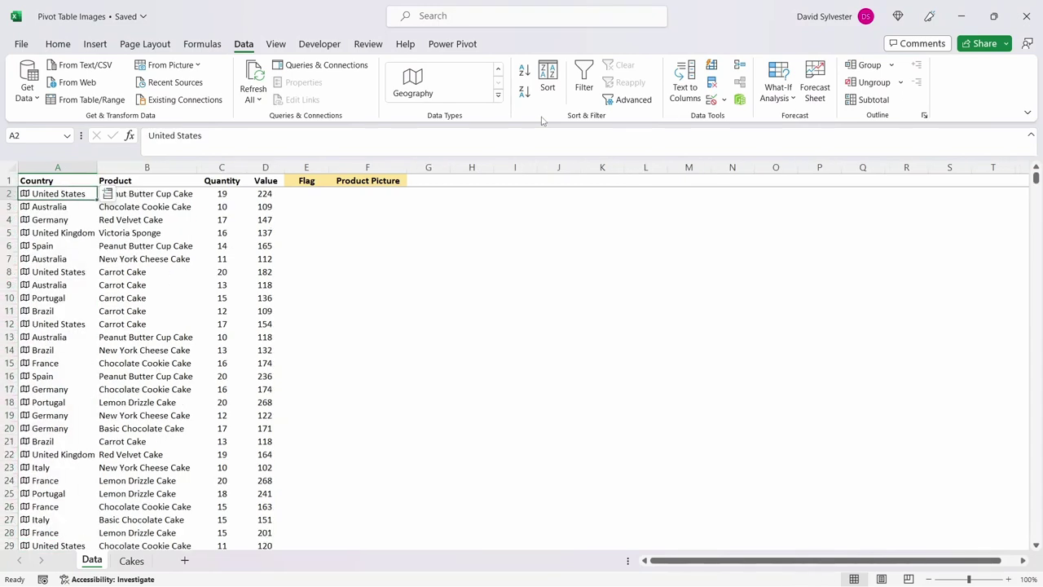
Extract the United States flag from A2's data card into cell E2
click(26, 198)
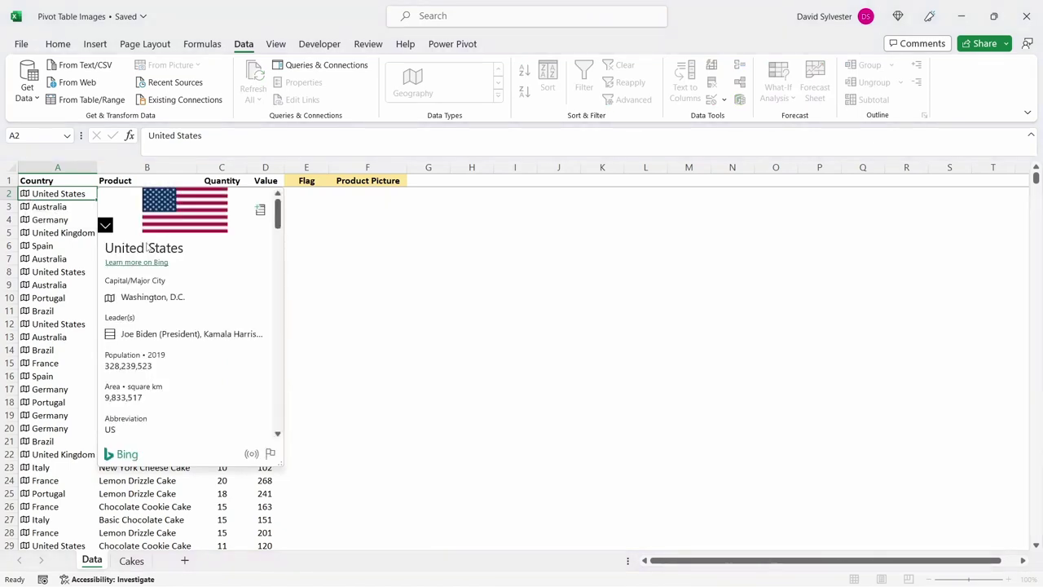
scroll(232, 269, down, 8)
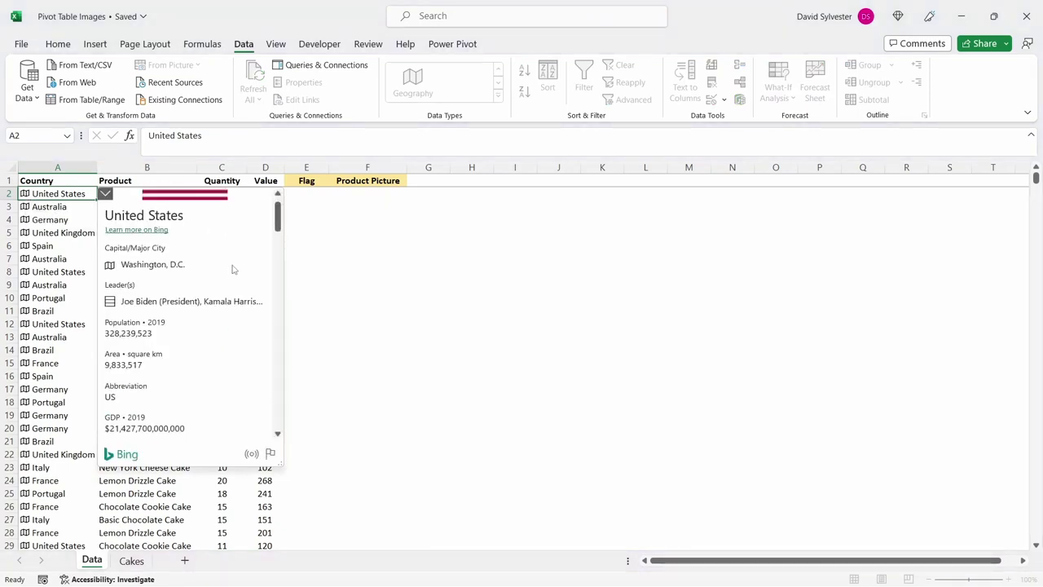
scroll(233, 269, down, 3)
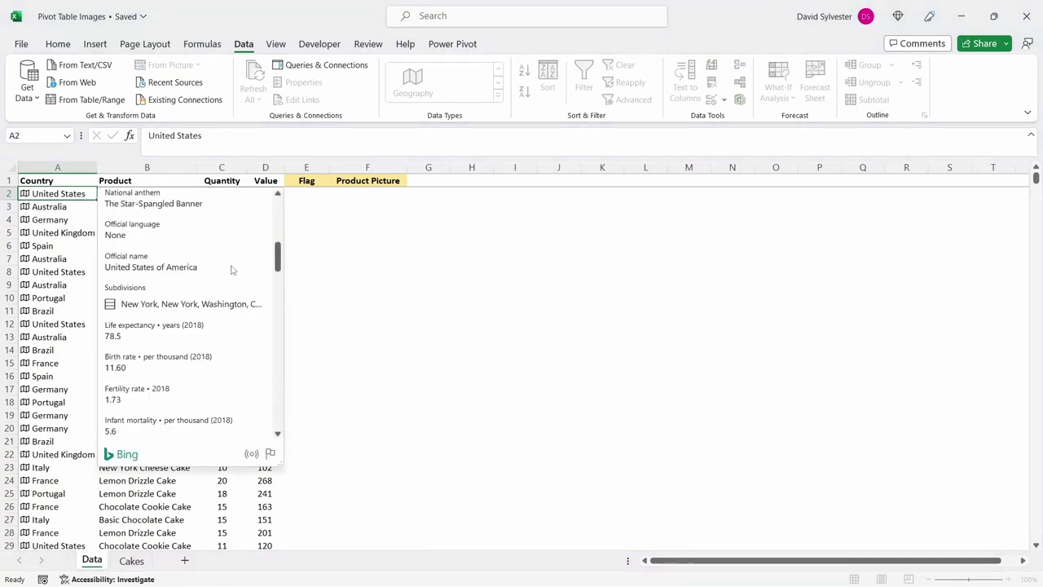
scroll(233, 269, up, 10)
mouse_move(261, 213)
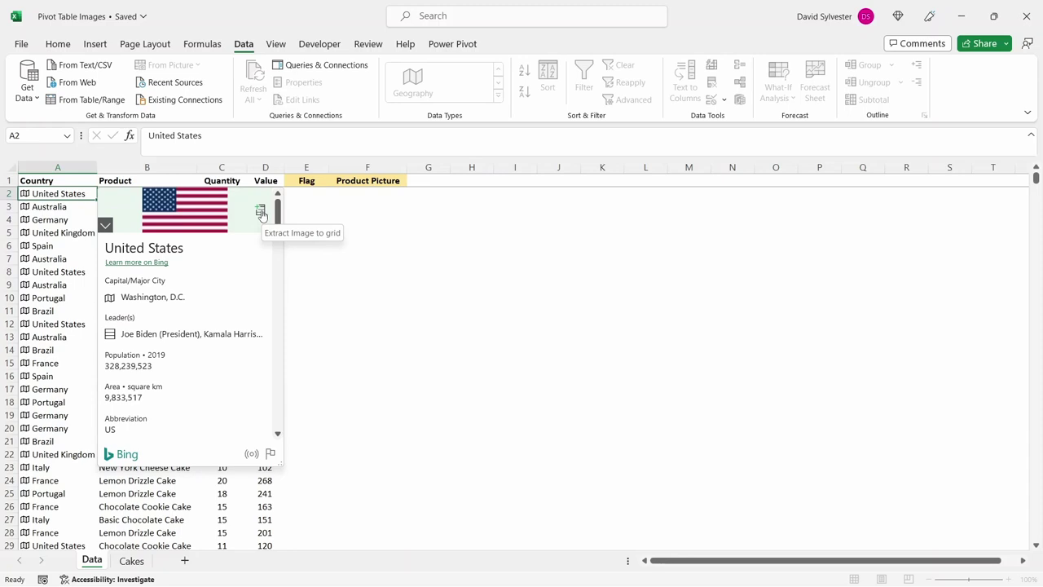
click(260, 212)
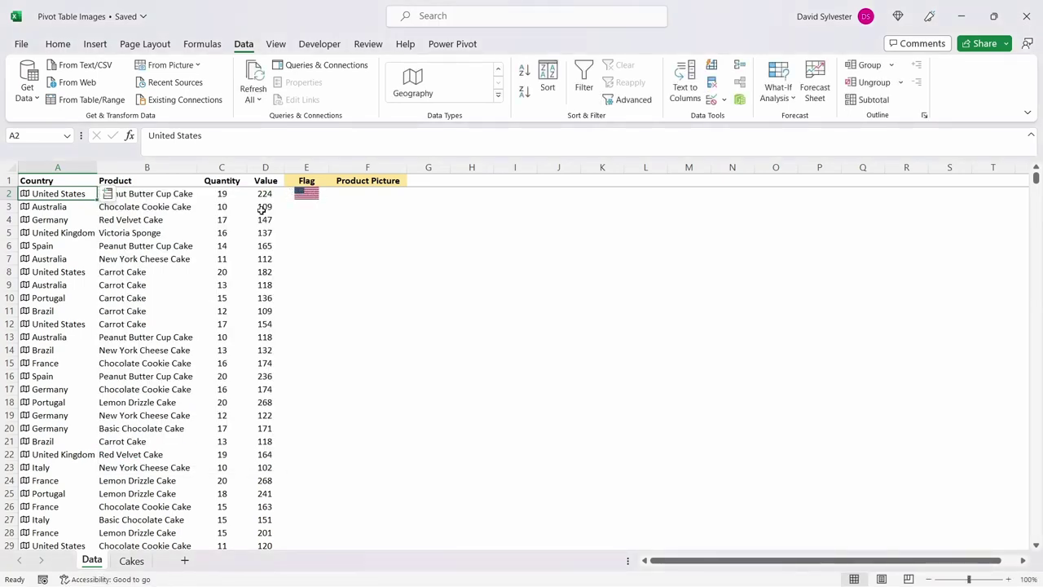
click(326, 208)
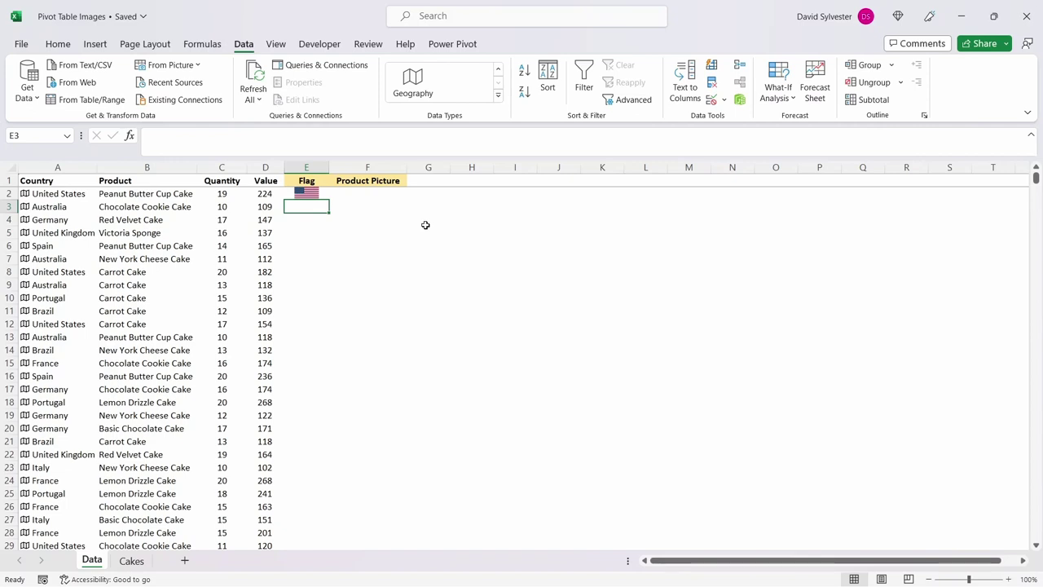
Fill column E with country flags using =A3.Image from E3 down, then view the Cakes sheet
text(=)
key(Left)
key(Left)
key(Left)
key(Left)
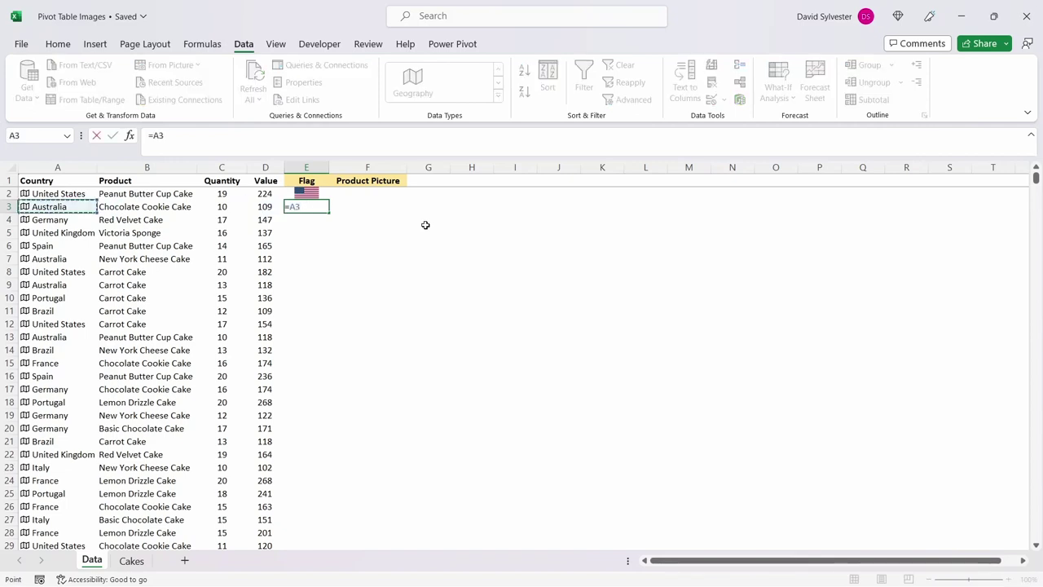
text(.im)
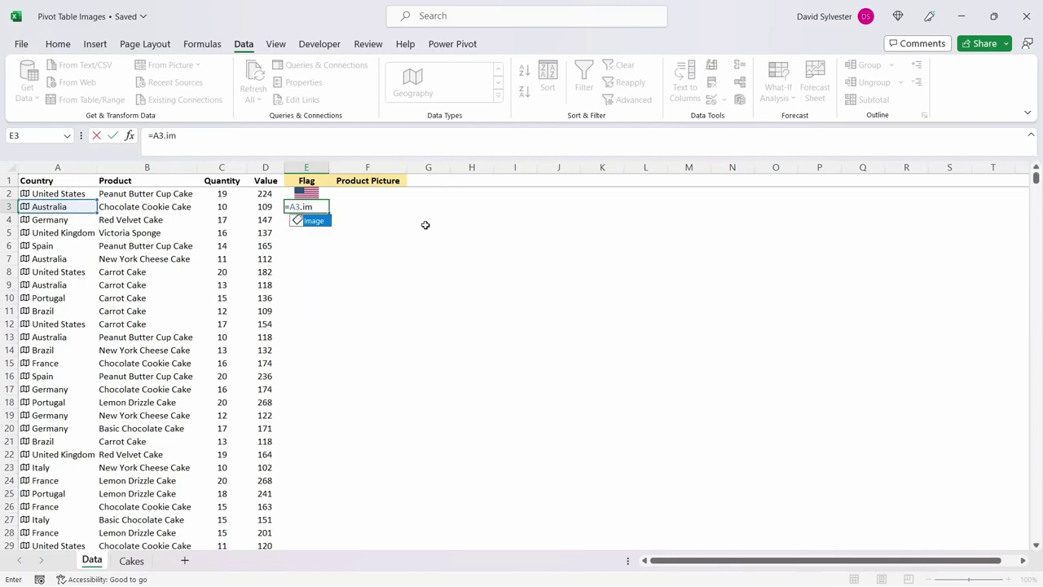
key(Tab)
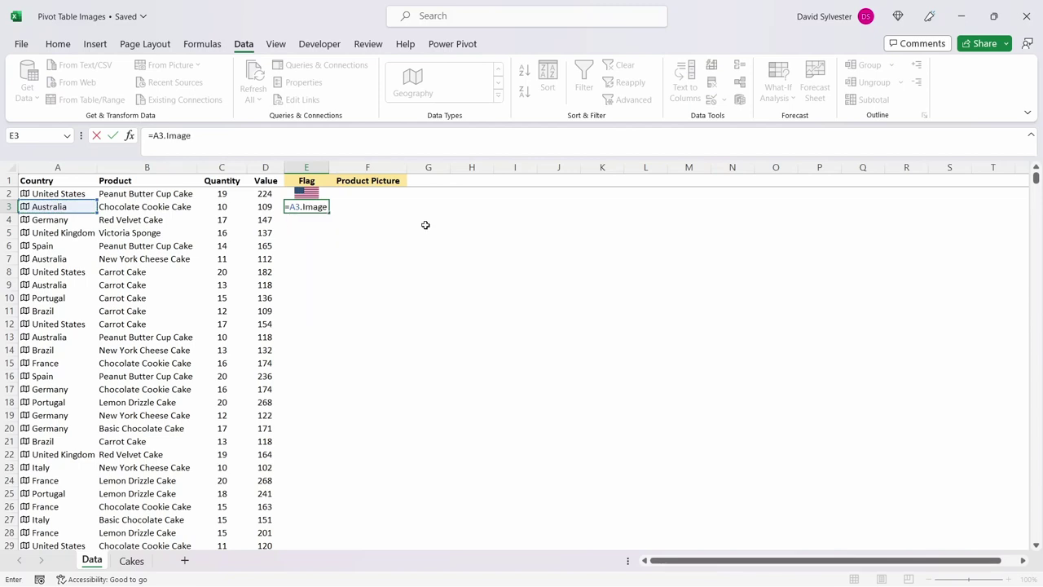
key(ctrl+Return)
double_click(328, 213)
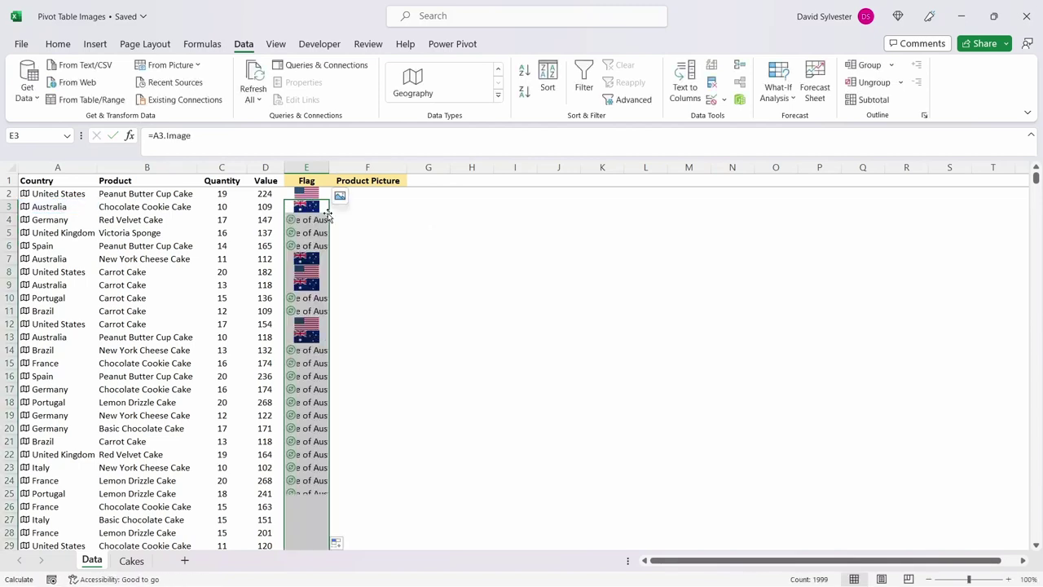
click(129, 561)
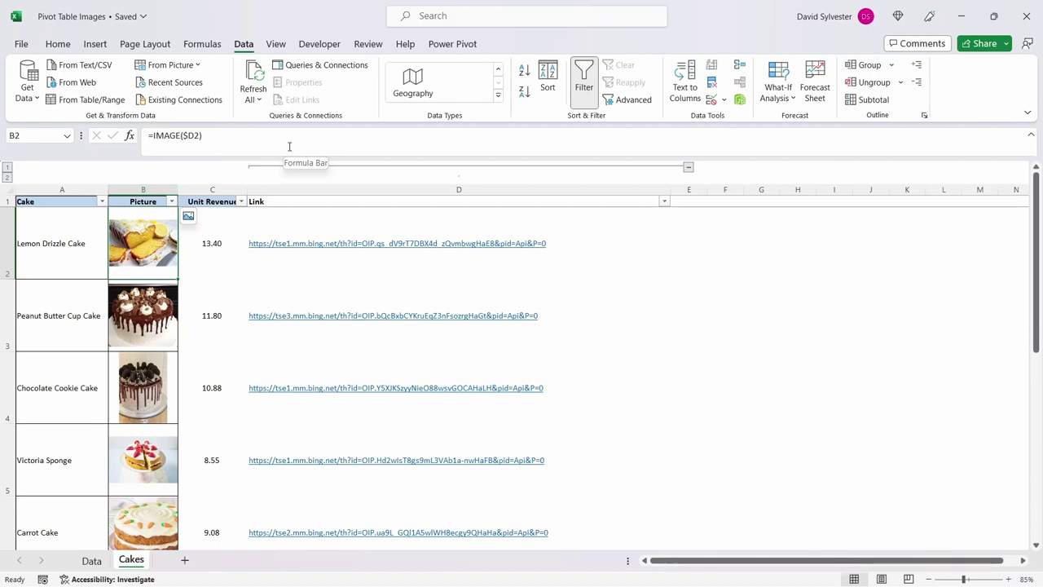
Go back to the Data sheet after reviewing the cake pictures
click(89, 560)
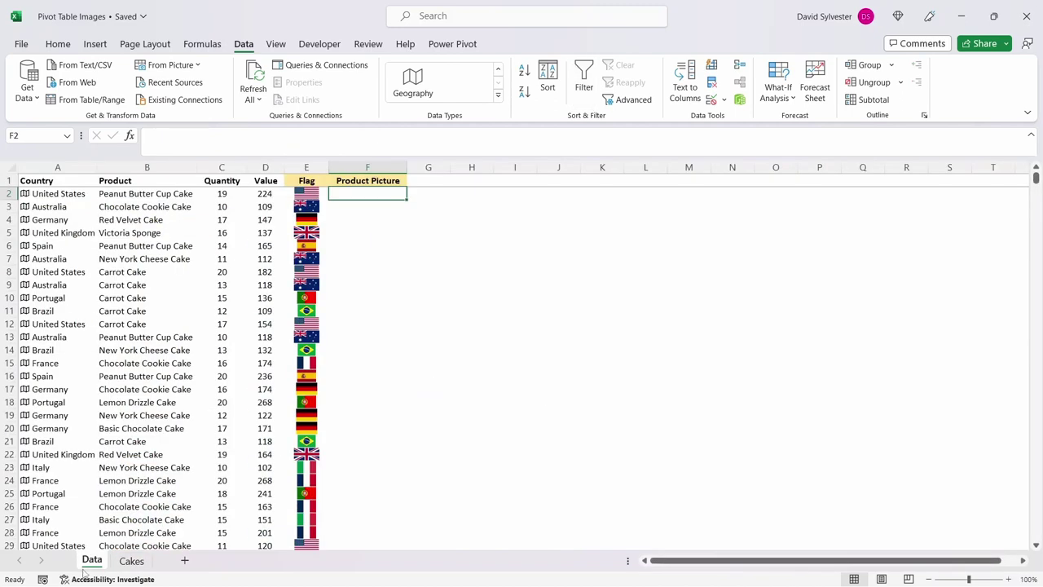
Enter =XLOOKUP(B2,Cakes!A:A,Cakes!B:B) to fetch the first row's cake picture
text(=xlo)
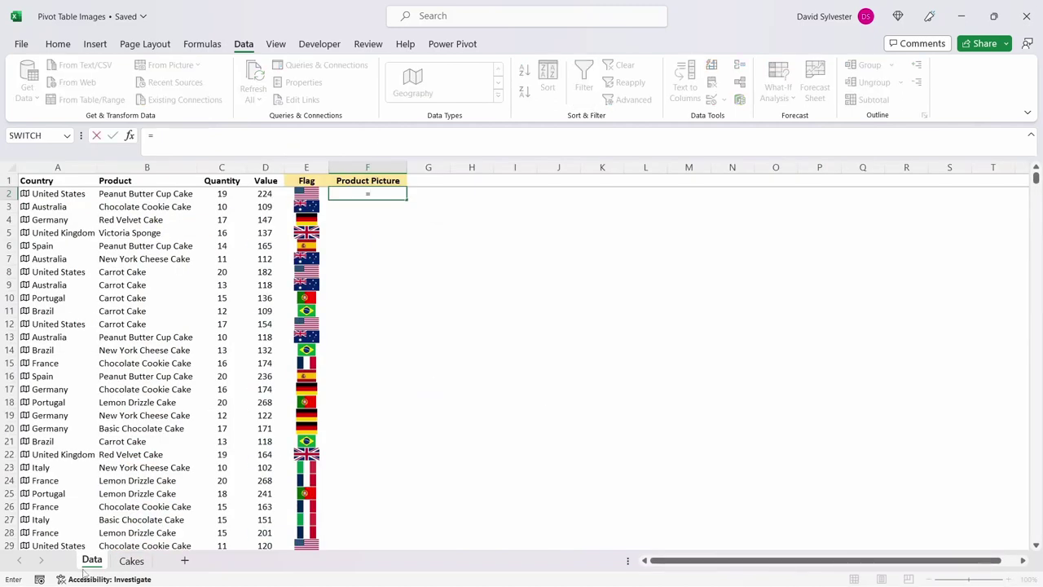
key(Tab)
key(Left)
key(Left)
key(Left)
key(Left)
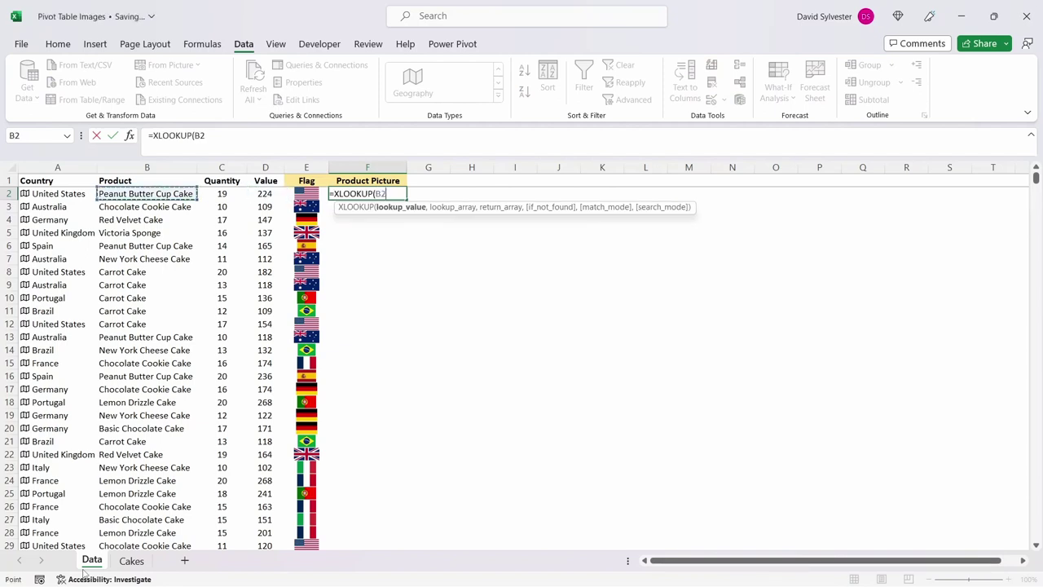
text(,)
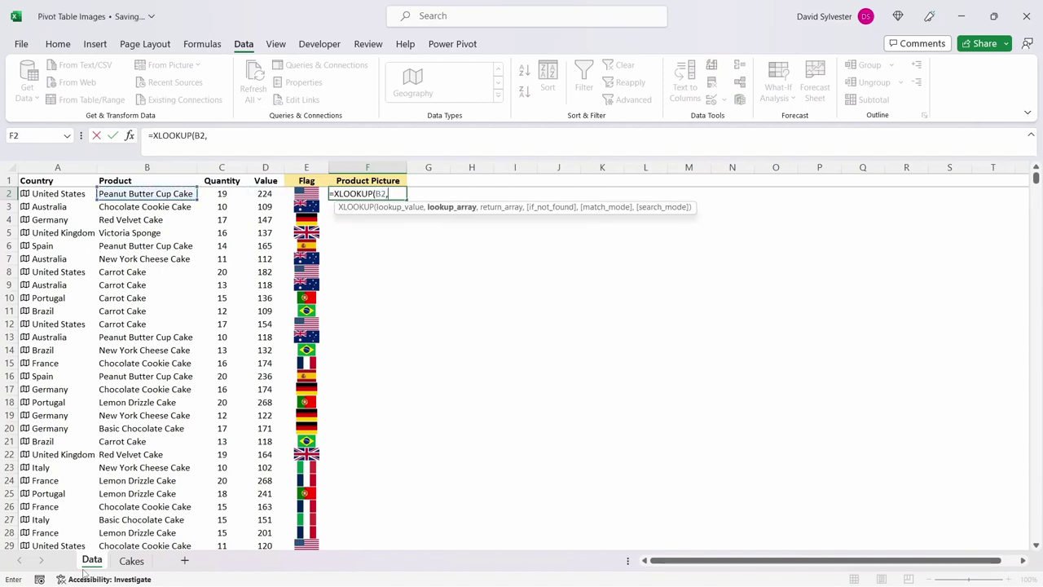
click(124, 566)
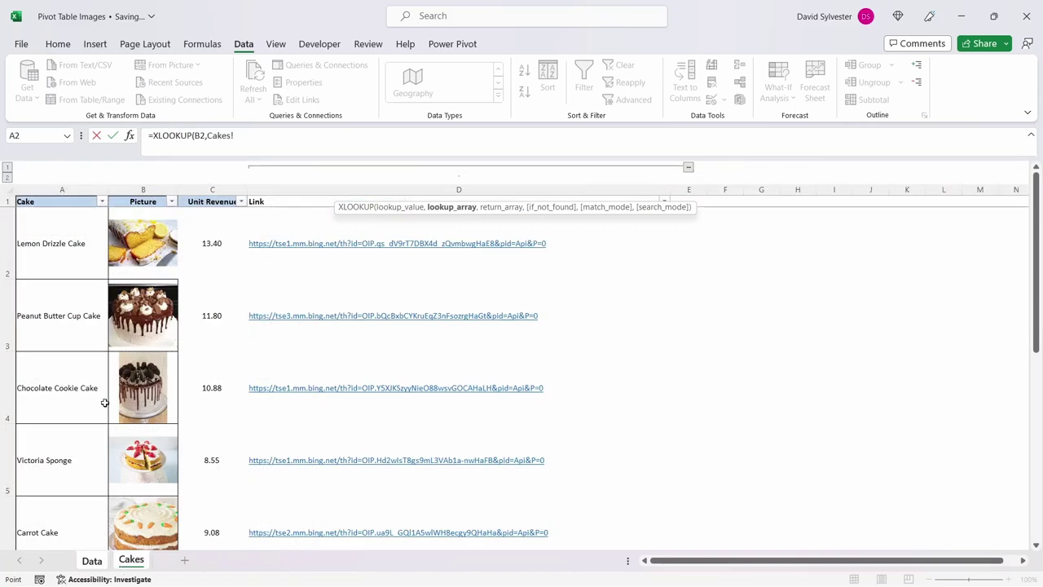
click(55, 190)
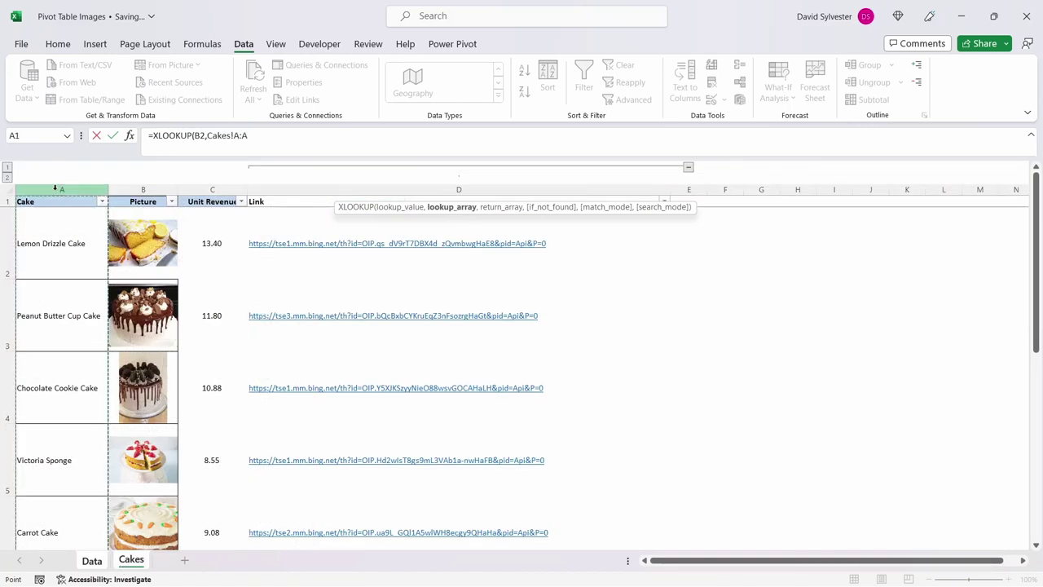
text(,)
click(138, 189)
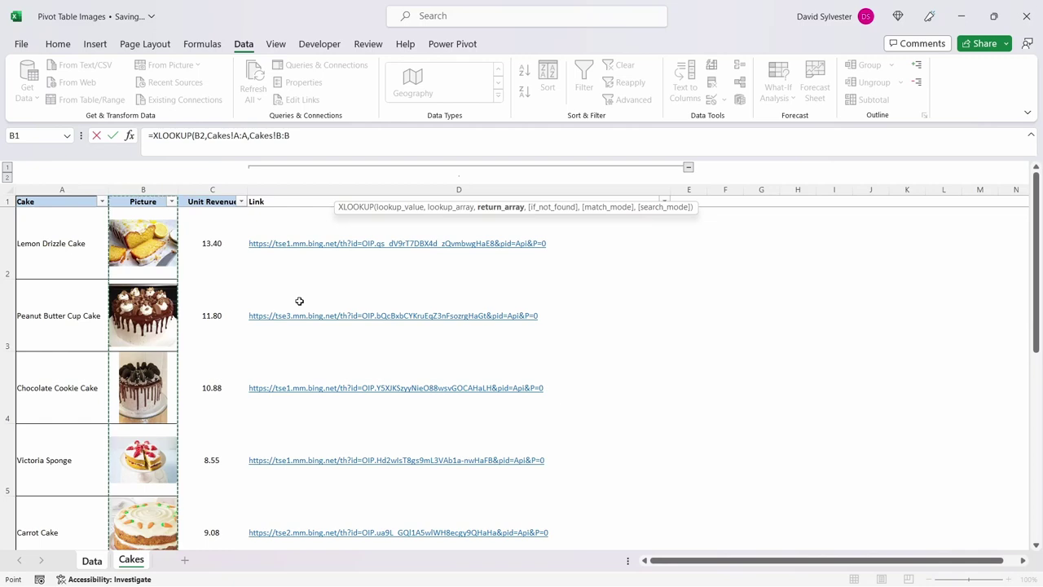
key(Return)
Fill the picture lookup down to row 2001 and select the data's header row
double_click(405, 202)
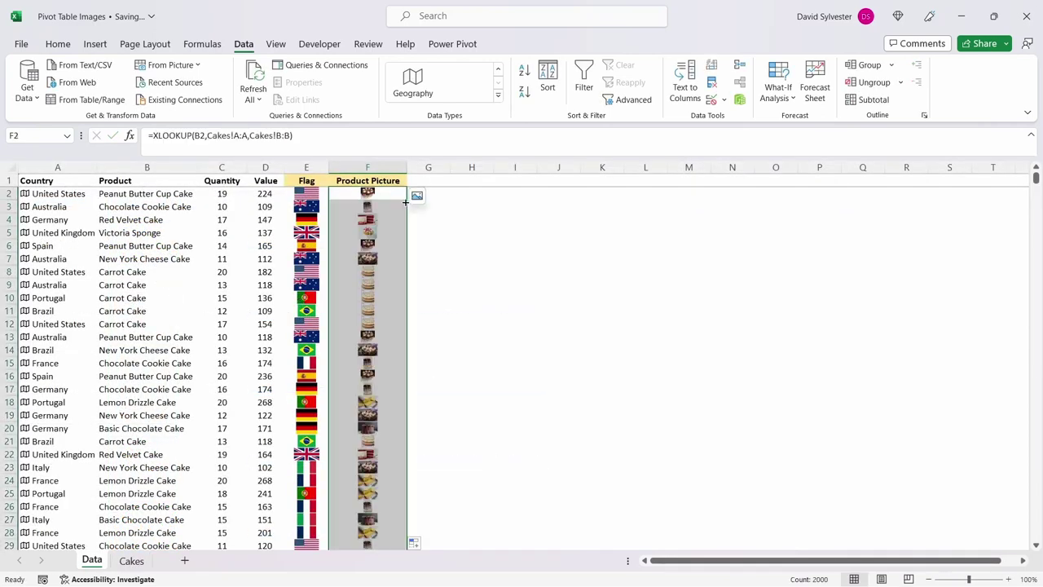
click(389, 201)
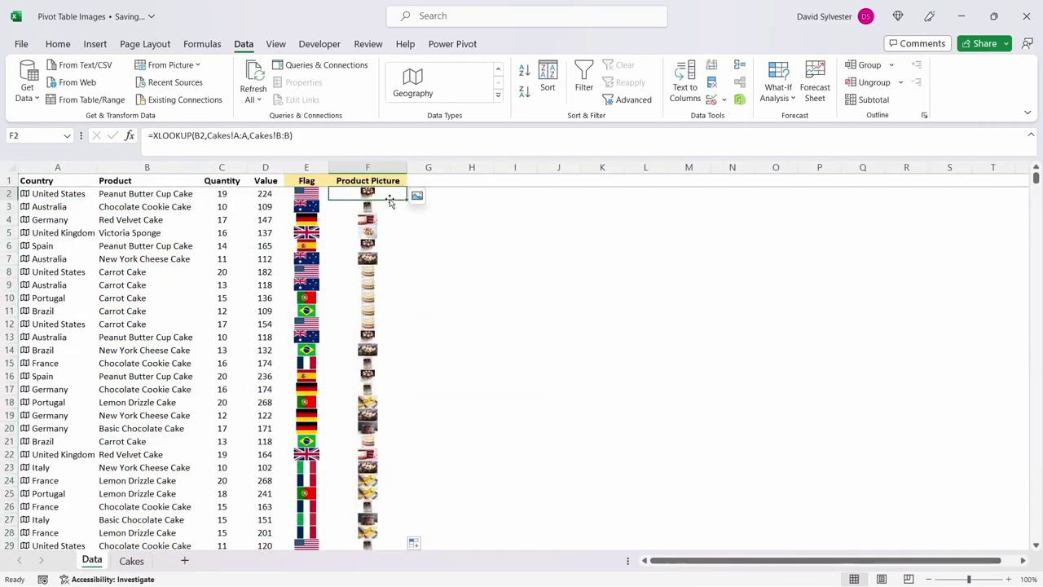
key(ctrl+Home)
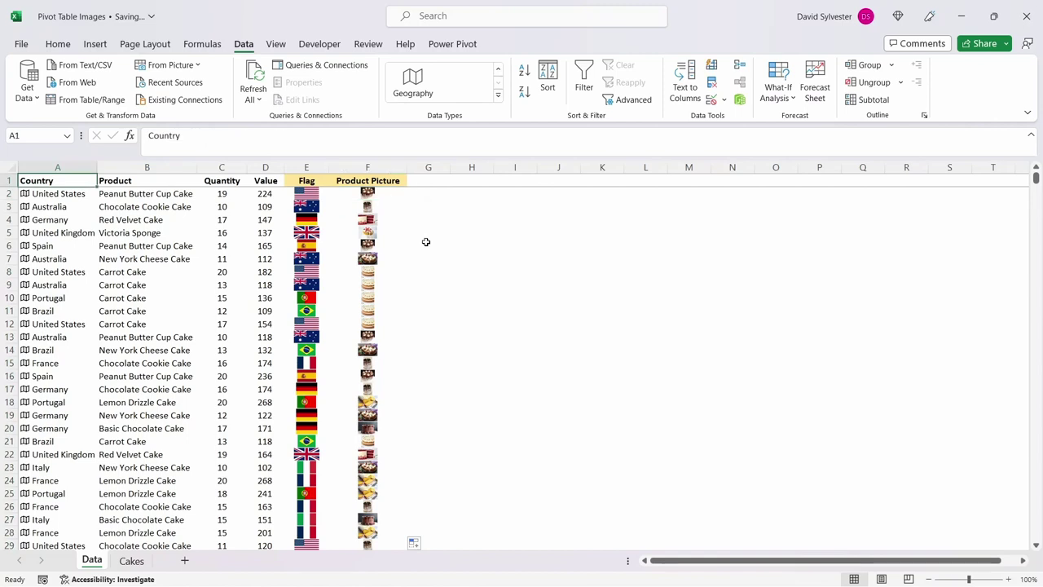
key(ctrl+shift+Right)
Insert a PivotTable on a new worksheet from Data!A1:F2001
key(ctrl+shift+Down)
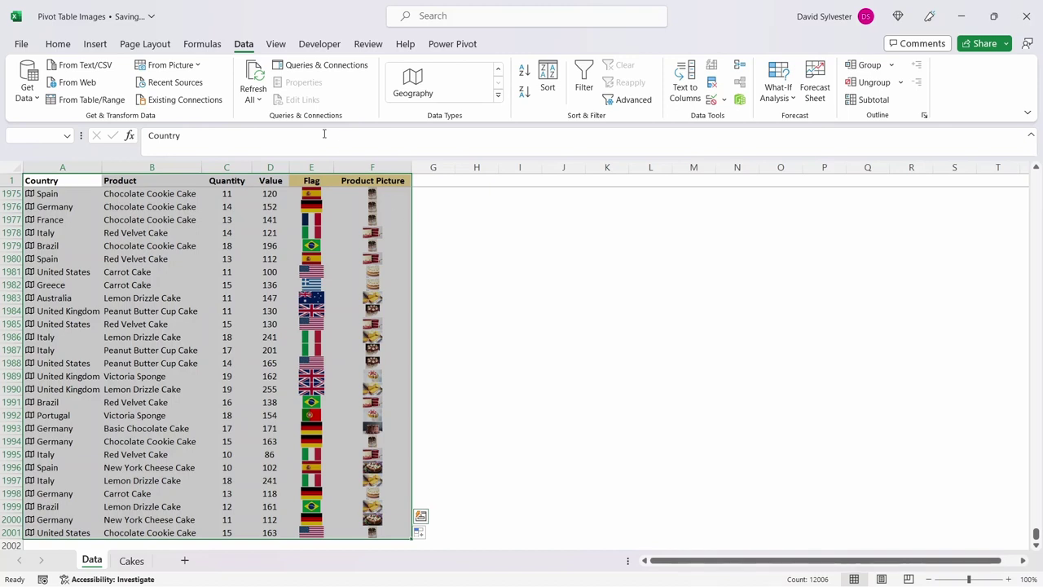
click(105, 44)
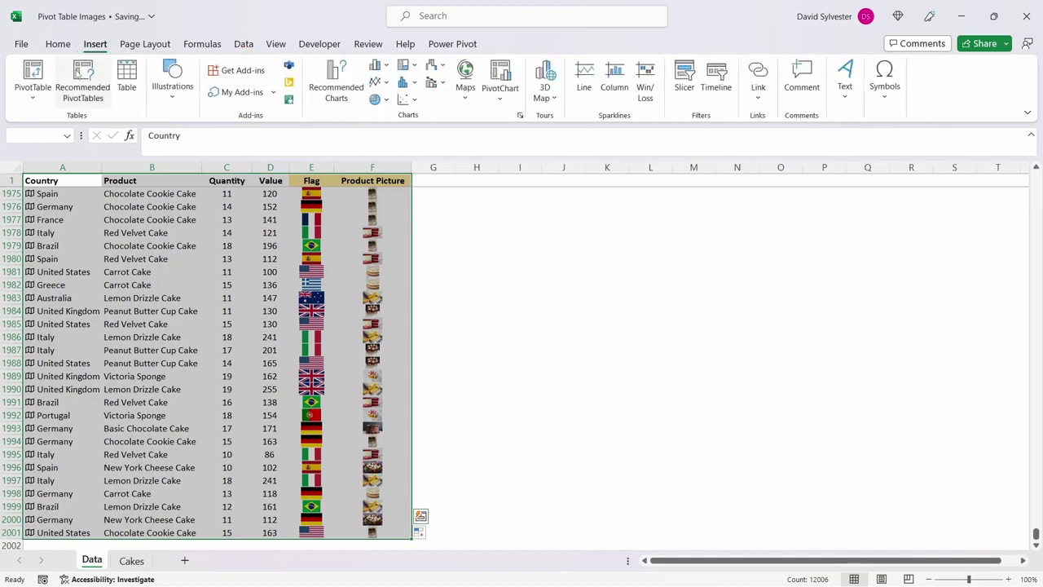
click(35, 97)
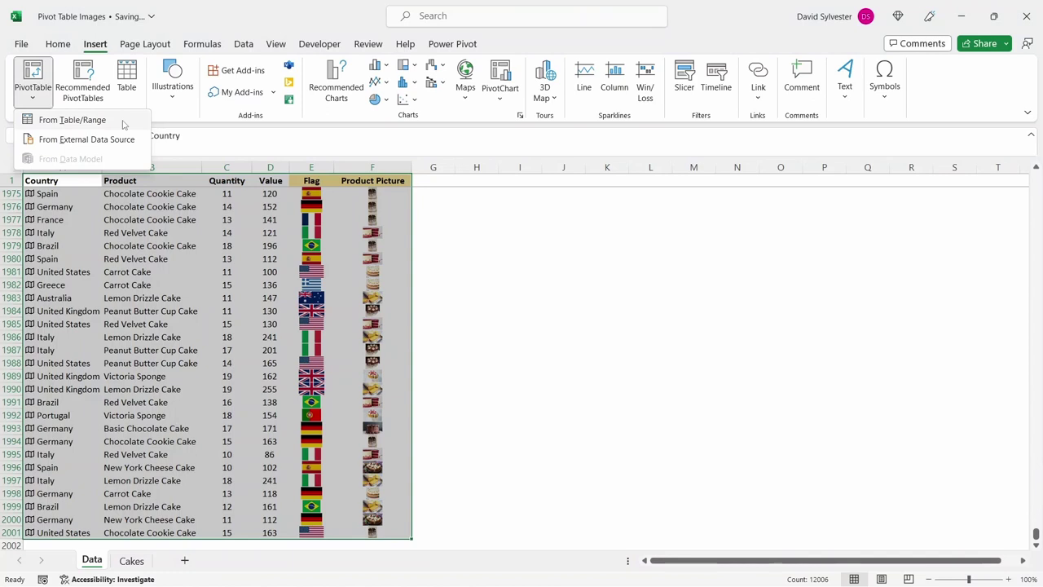
click(72, 120)
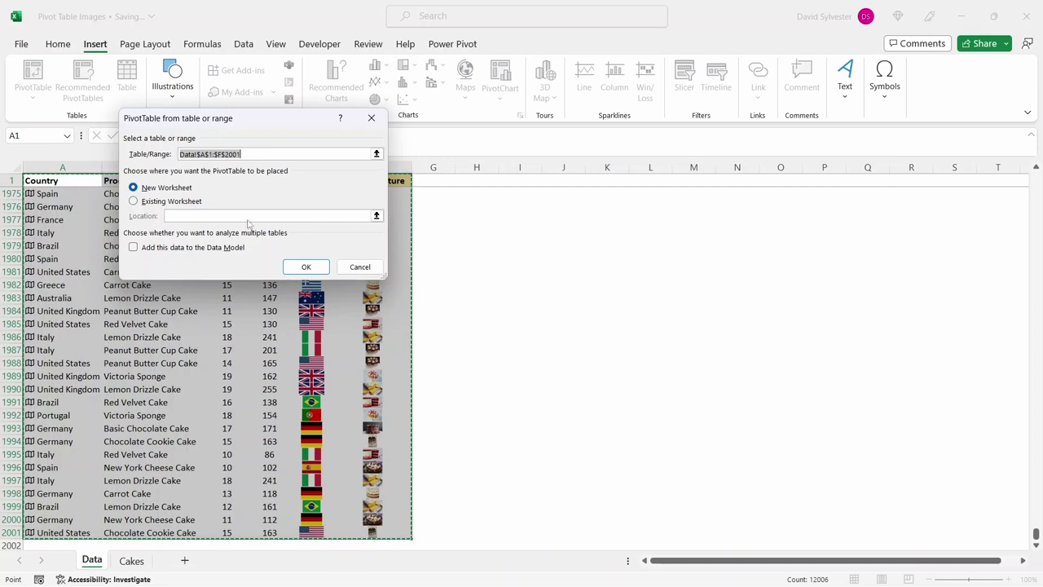
click(306, 267)
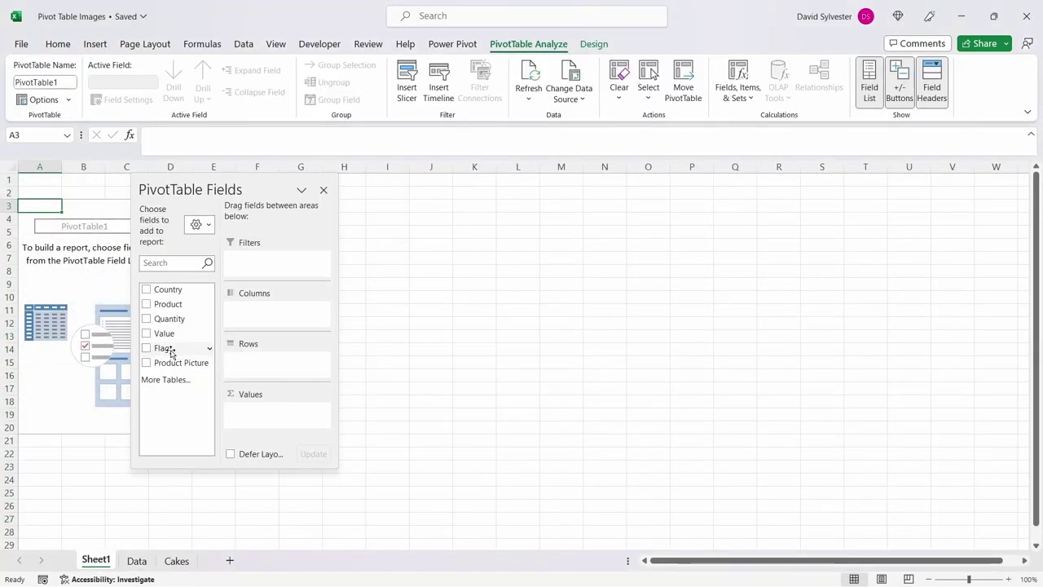
Put Flag and Country in Rows, Product and Product Picture in Columns, and sum Value
drag(175, 352, 237, 350)
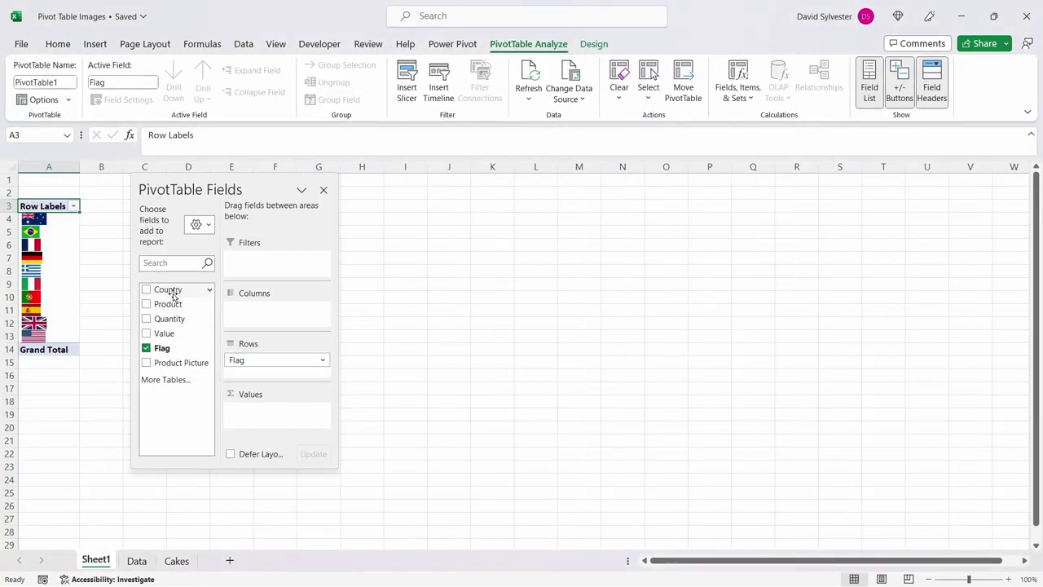
drag(170, 291, 238, 366)
drag(167, 304, 245, 317)
drag(184, 364, 272, 323)
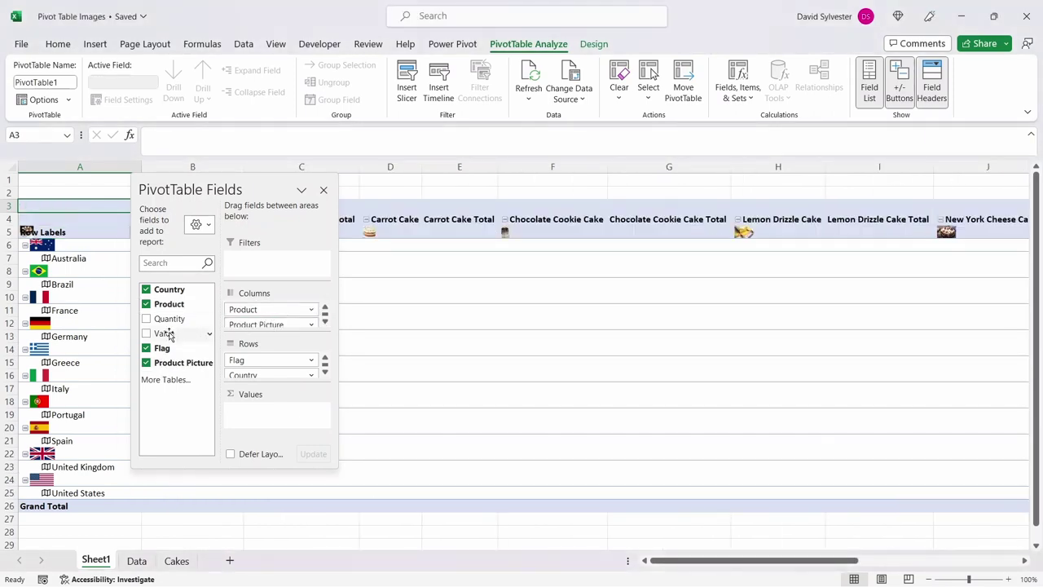
drag(163, 333, 274, 430)
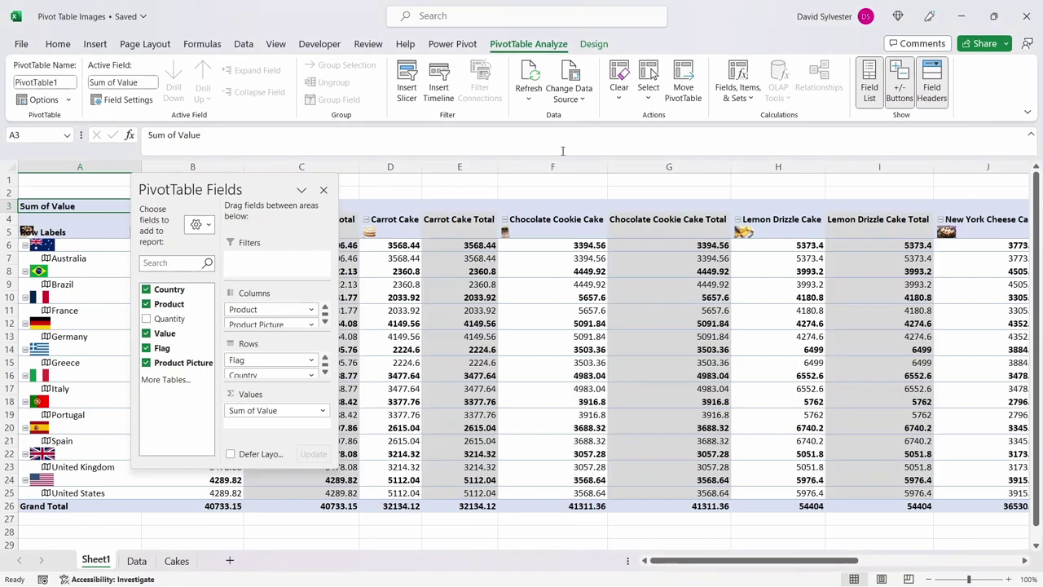
Hide PivotTable subtotals, switch to tabular layout, and close the field list
click(595, 47)
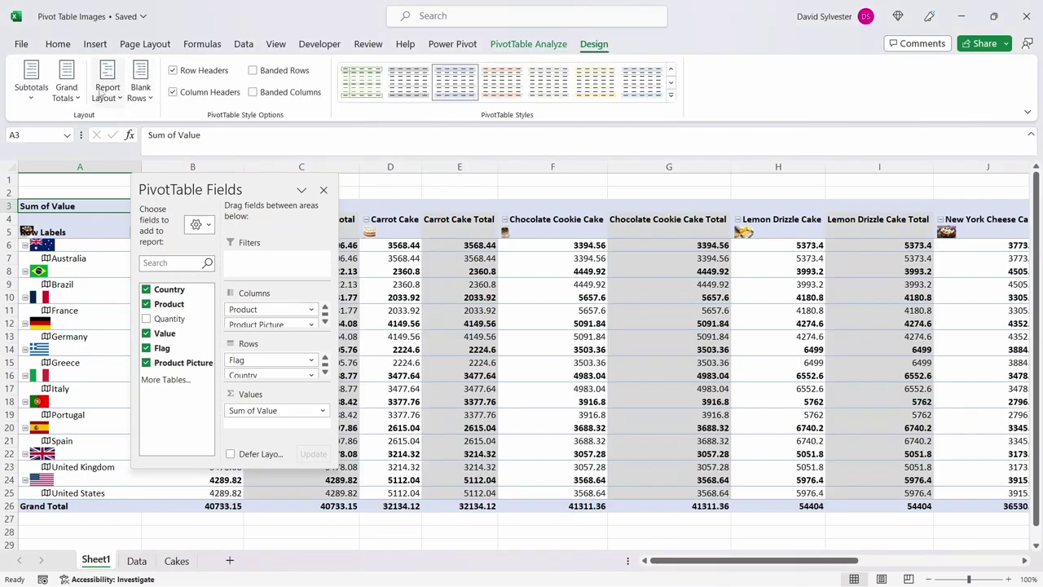
click(33, 91)
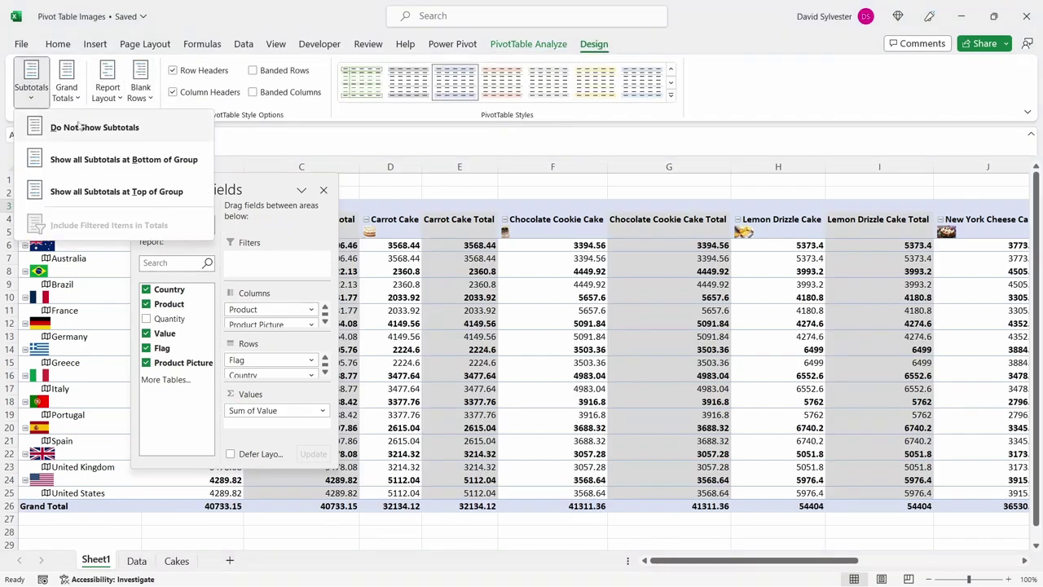
click(79, 127)
click(107, 91)
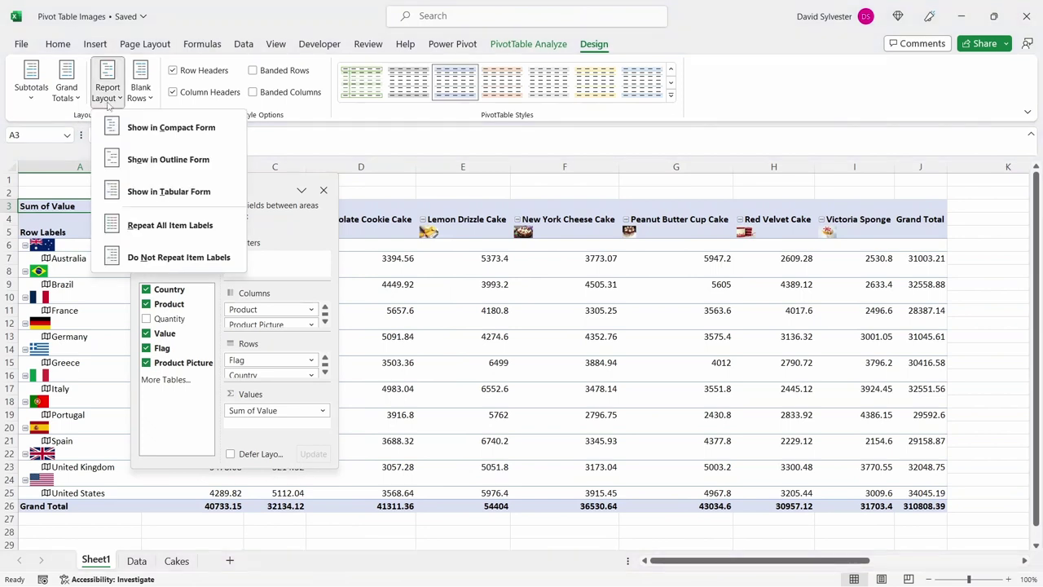
click(171, 190)
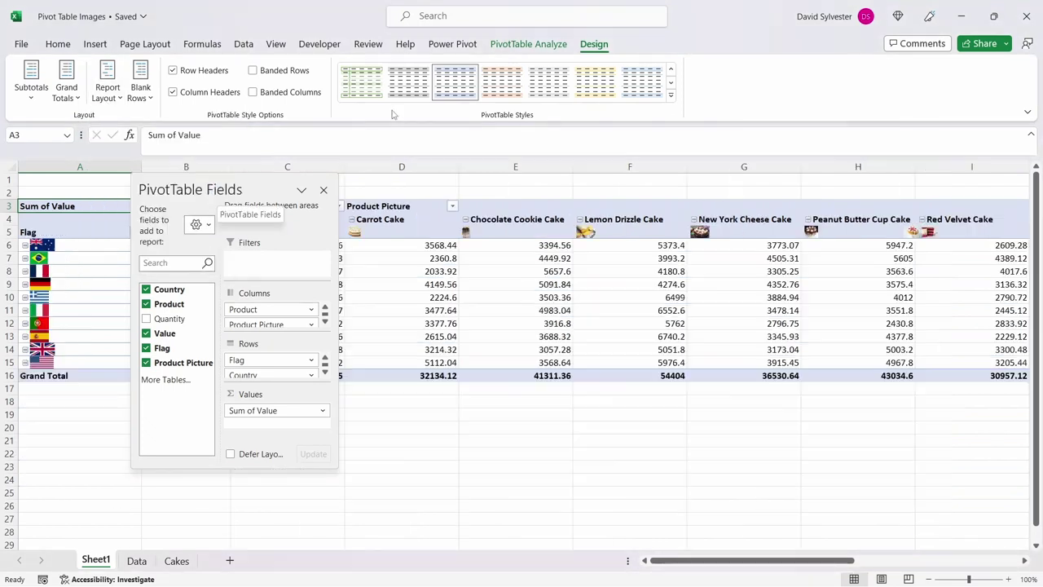
click(522, 46)
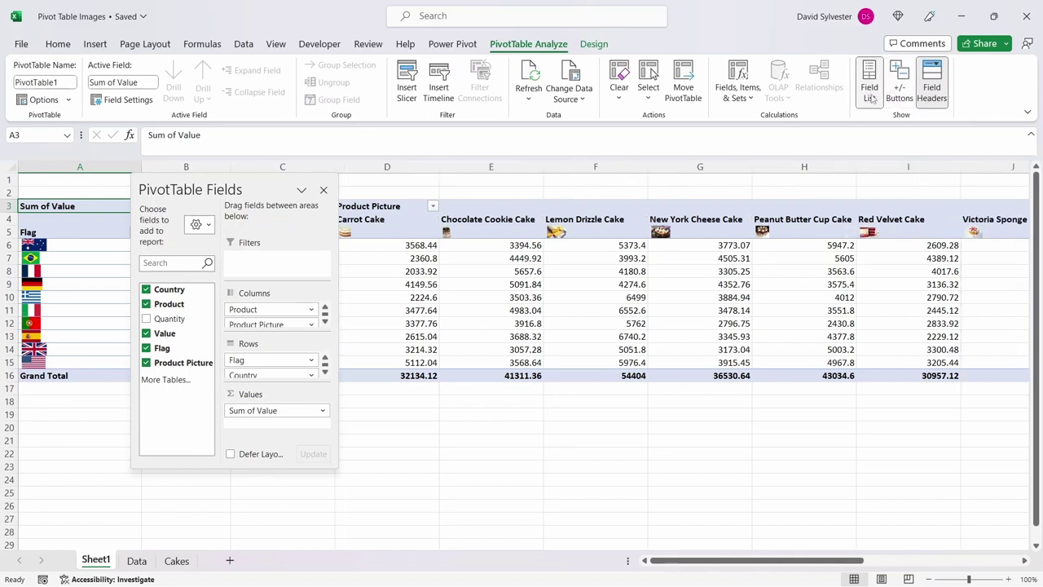
click(870, 92)
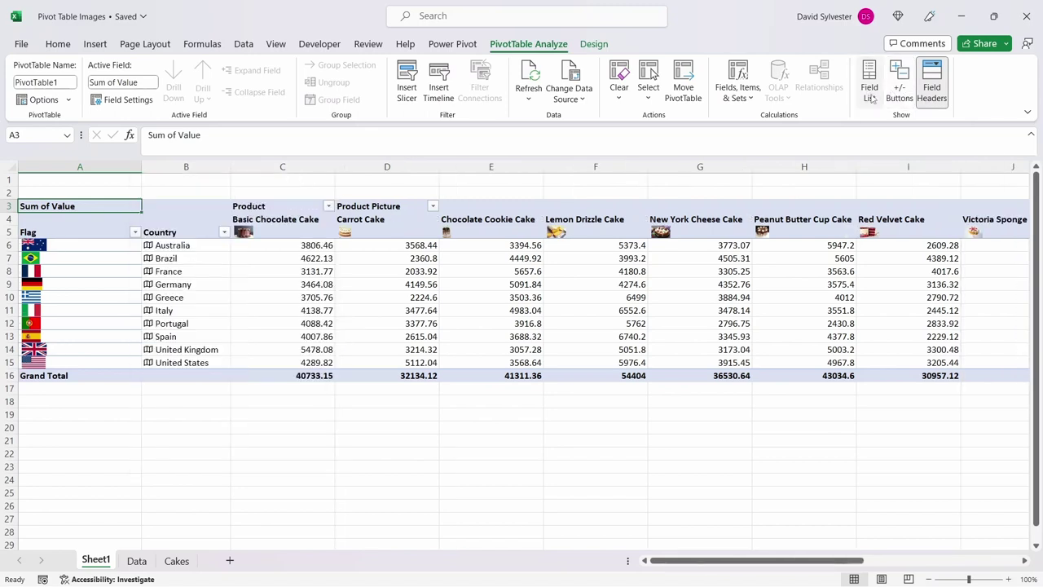
Make rows 5 to 15 taller so the flags and cake pictures enlarge
mouse_move(659, 573)
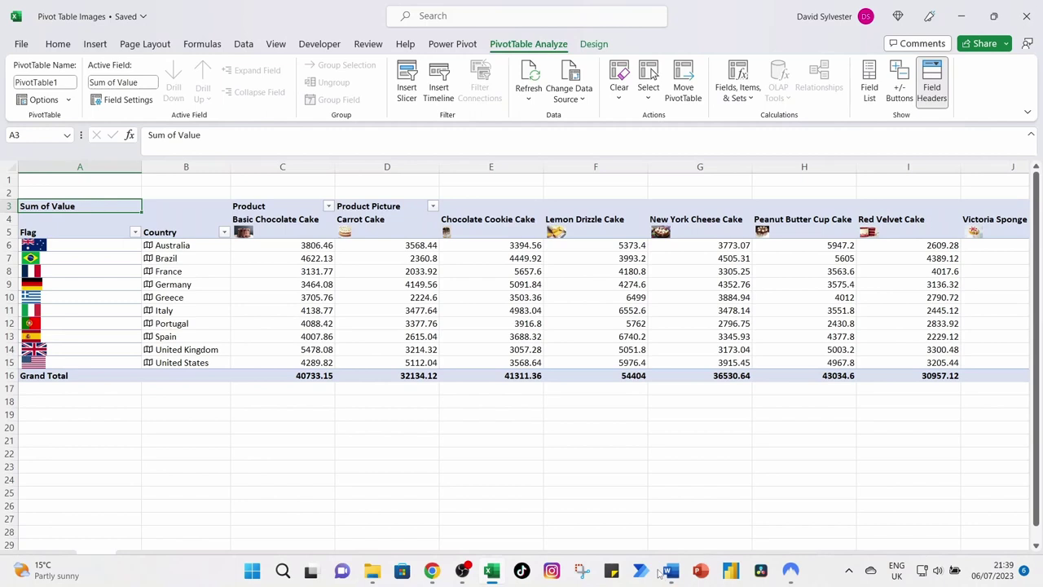
drag(9, 233, 9, 363)
drag(10, 240, 10, 258)
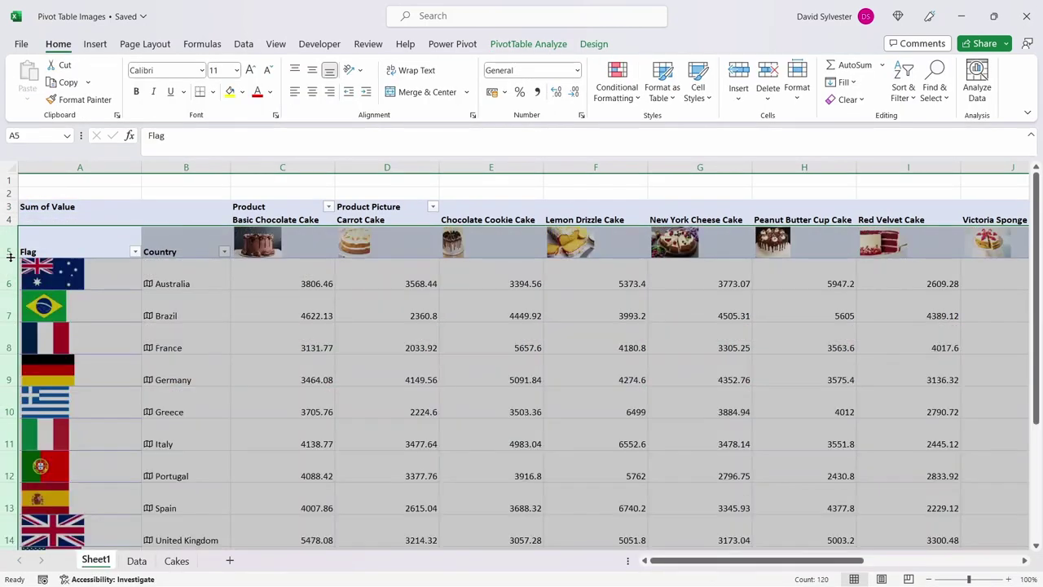
Centre column A's flags and labels and row 5's cake pictures
click(102, 167)
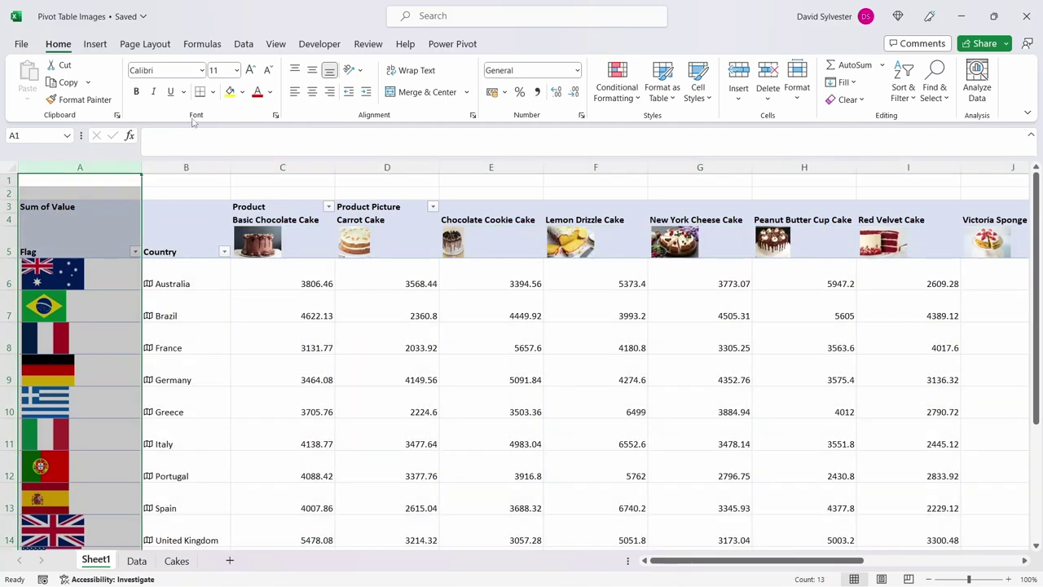
click(312, 91)
click(9, 242)
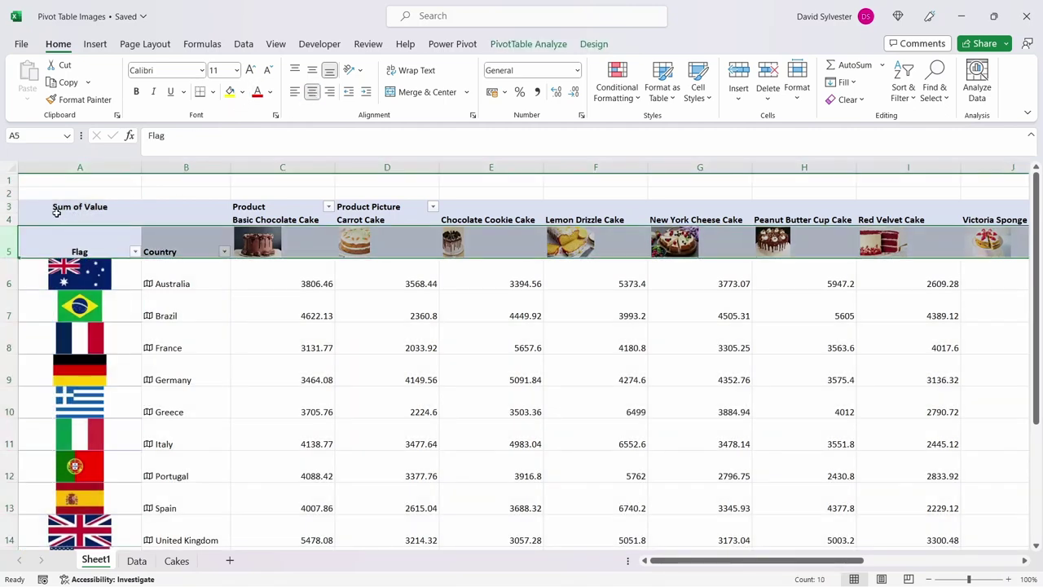
click(312, 91)
click(112, 245)
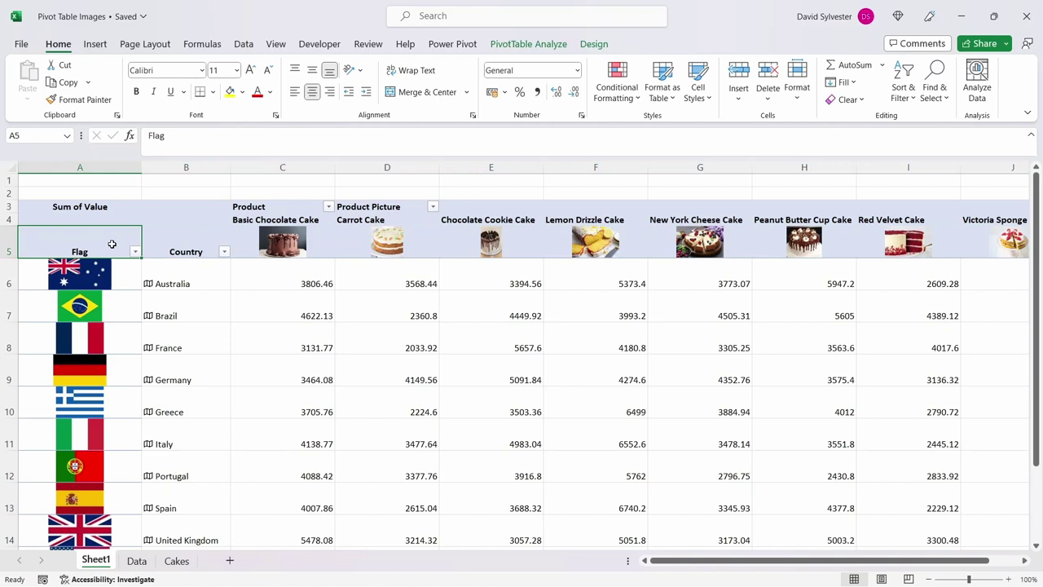
click(118, 206)
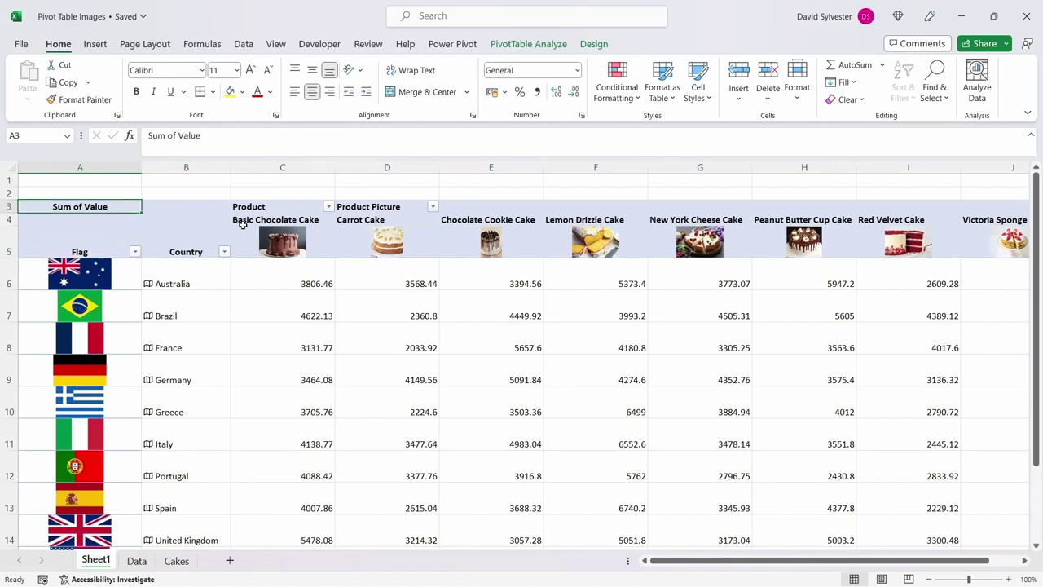
Clear the Product header label in C3
click(263, 205)
key(BackSpace)
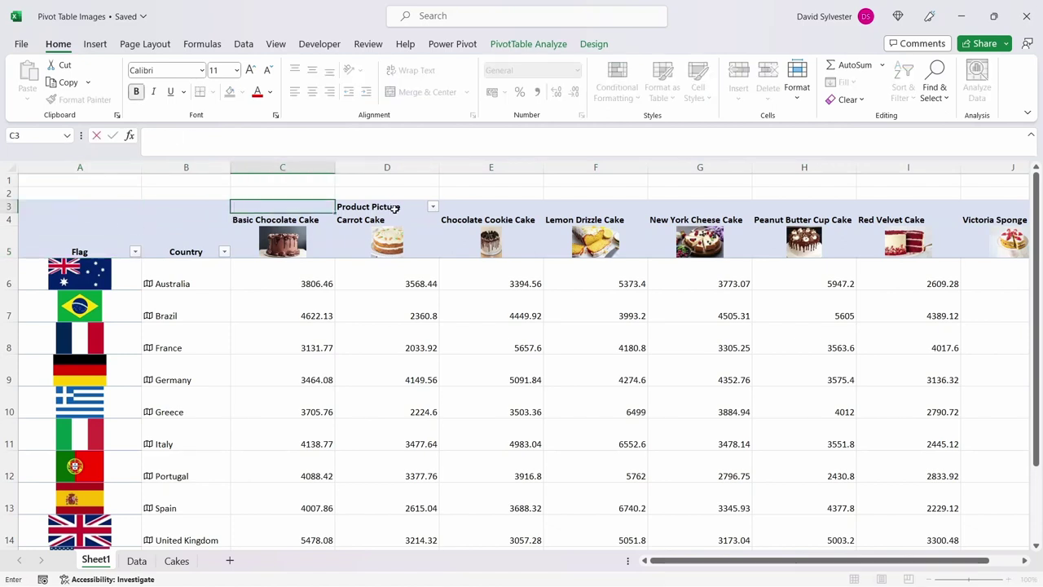
key(Return)
Freeze panes at C6 to lock the header rows and Flag/Country columns
click(300, 279)
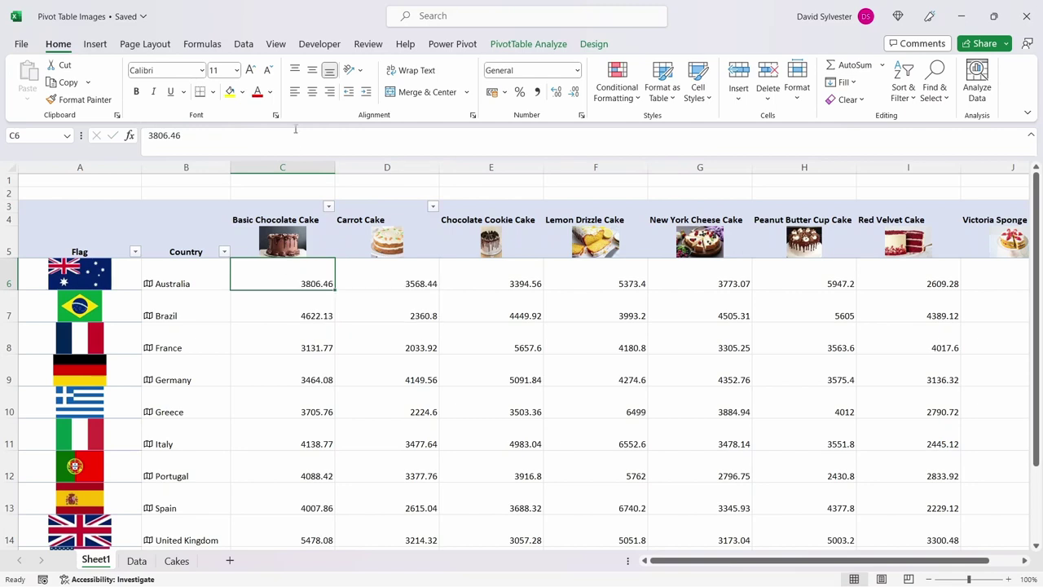
click(275, 44)
click(692, 88)
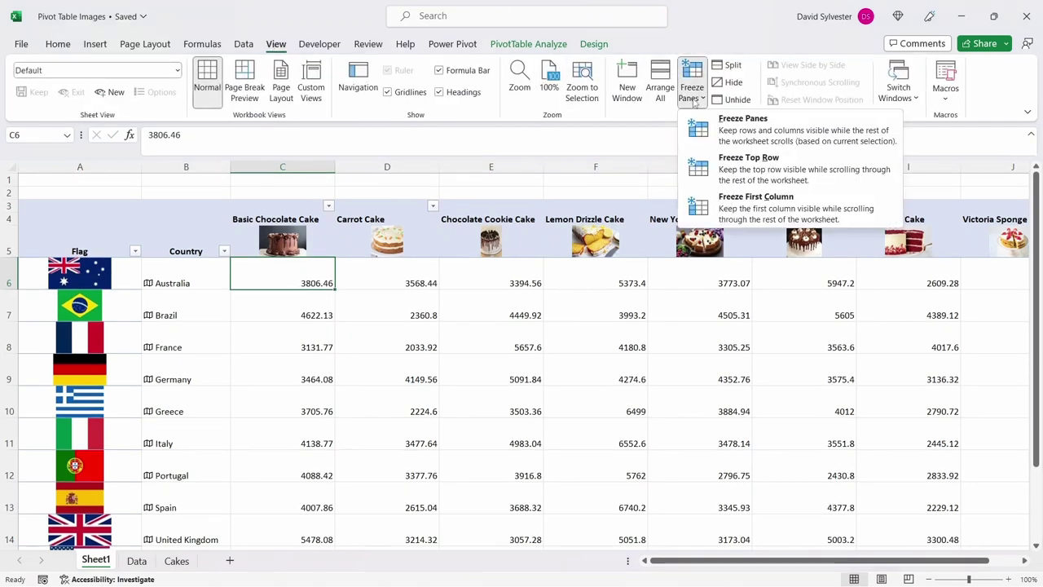
click(756, 135)
Format all sales values as Number with 0 decimals and a thousands separator
key(ctrl+shift+End)
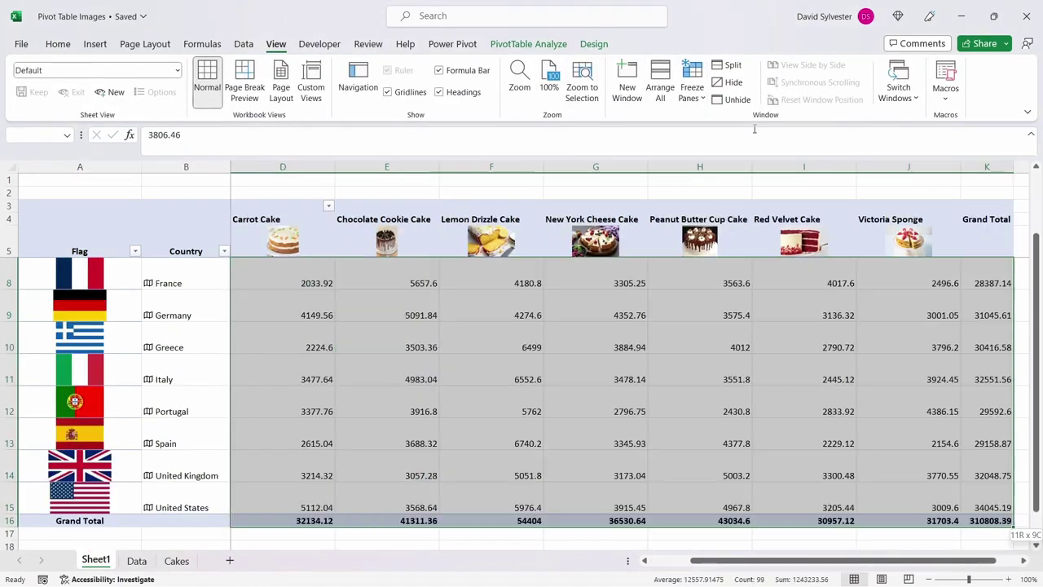
key(ctrl+1)
click(114, 74)
click(213, 113)
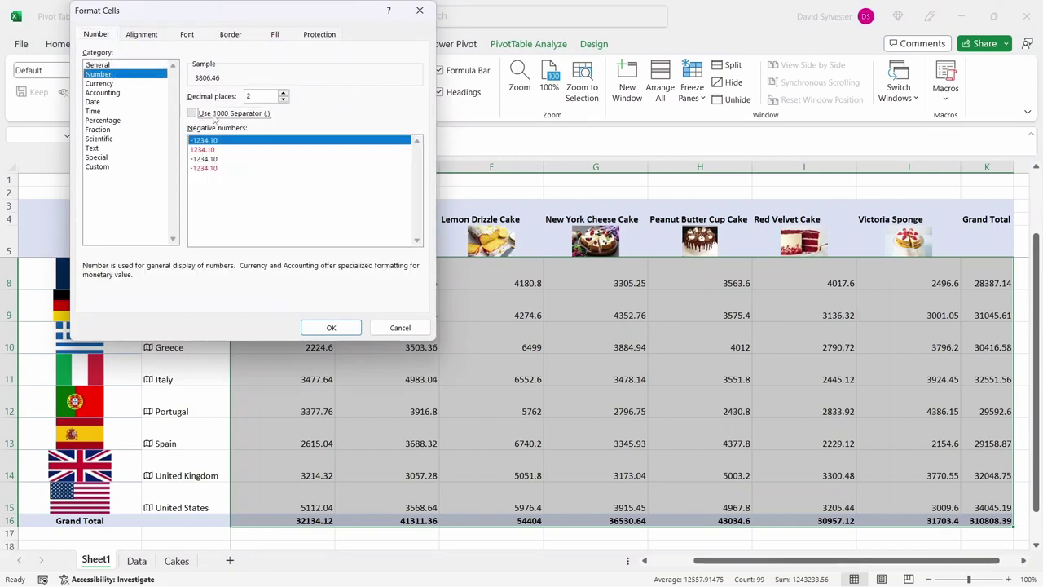
click(282, 100)
click(282, 100)
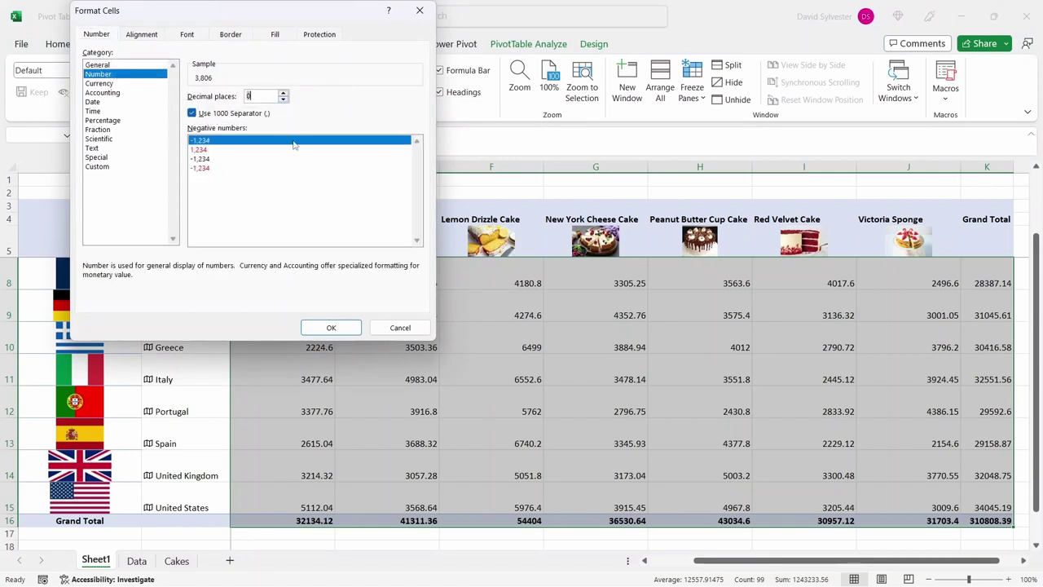
click(331, 327)
scroll(311, 279, up, 1)
click(318, 272)
Apply a light grey style from the PivotTable Styles gallery
click(584, 47)
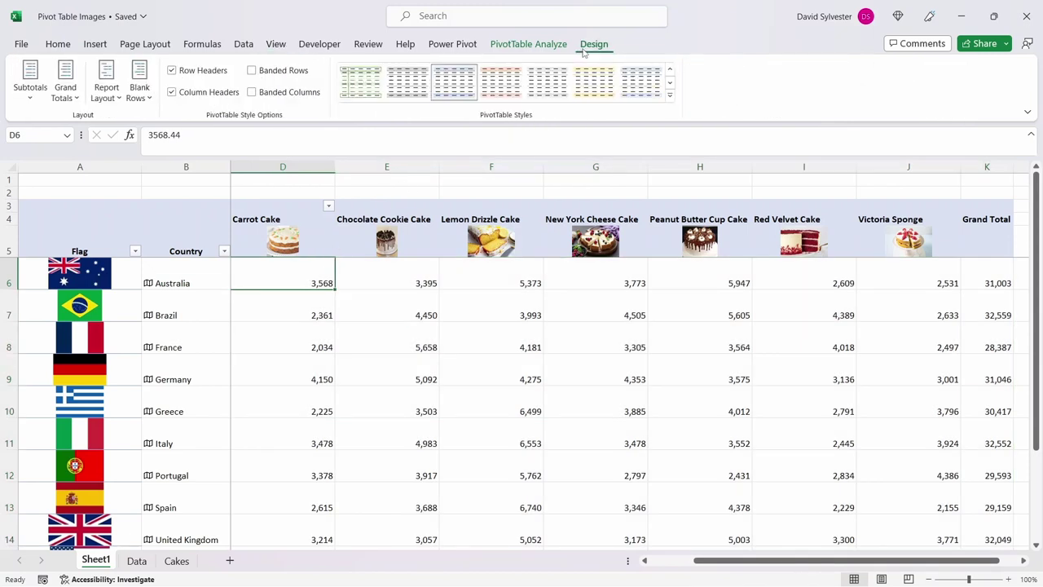
click(671, 95)
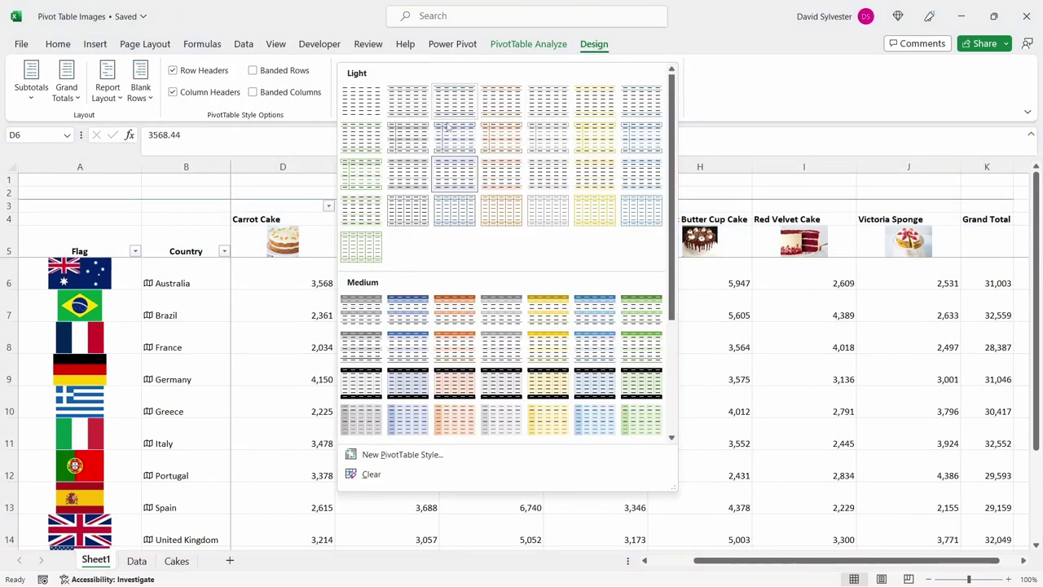
click(408, 177)
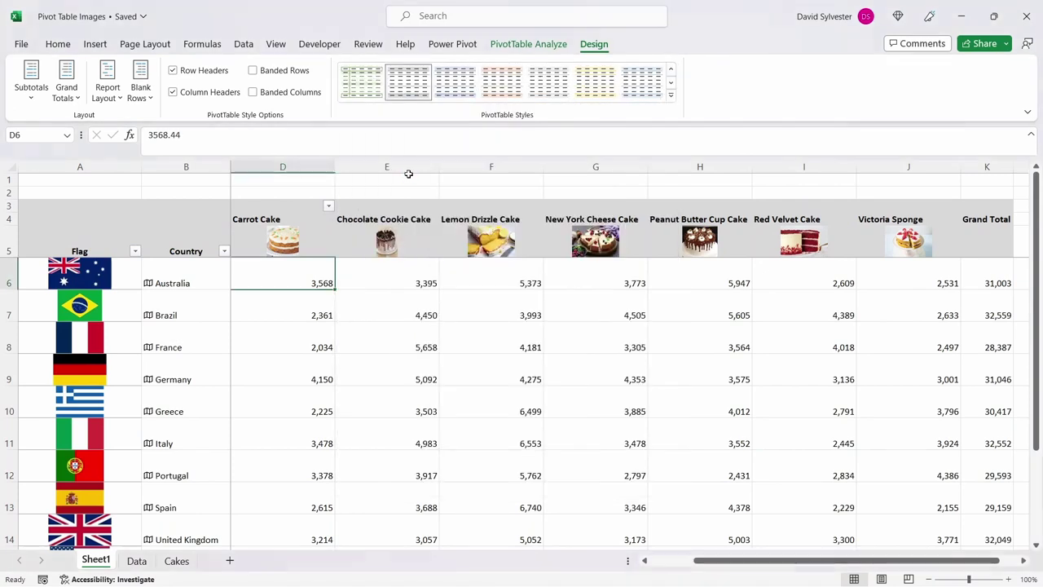
Wrap text and middle-align all cells across the whole sheet
click(12, 167)
click(58, 44)
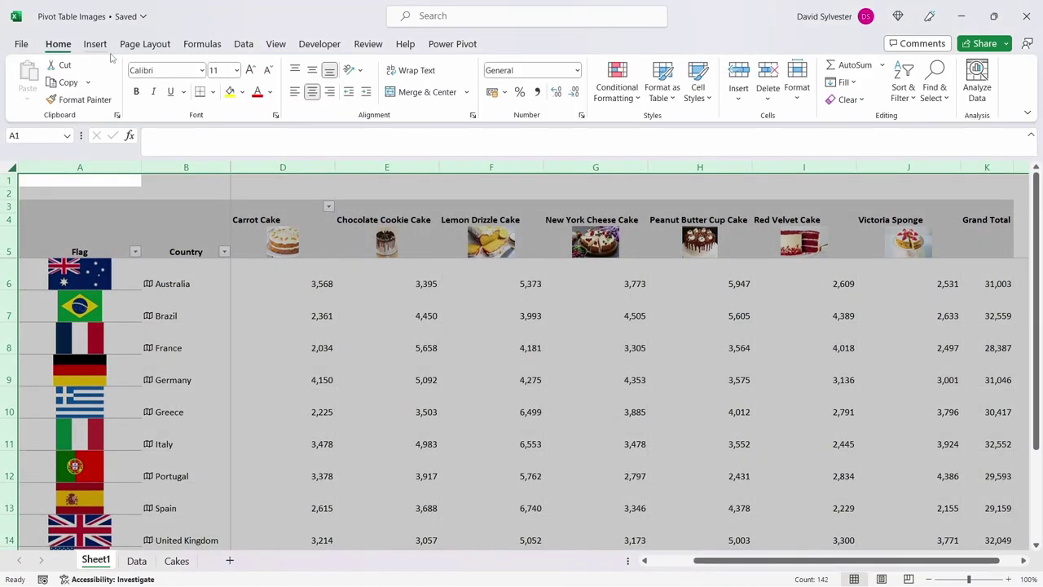
click(417, 71)
click(313, 71)
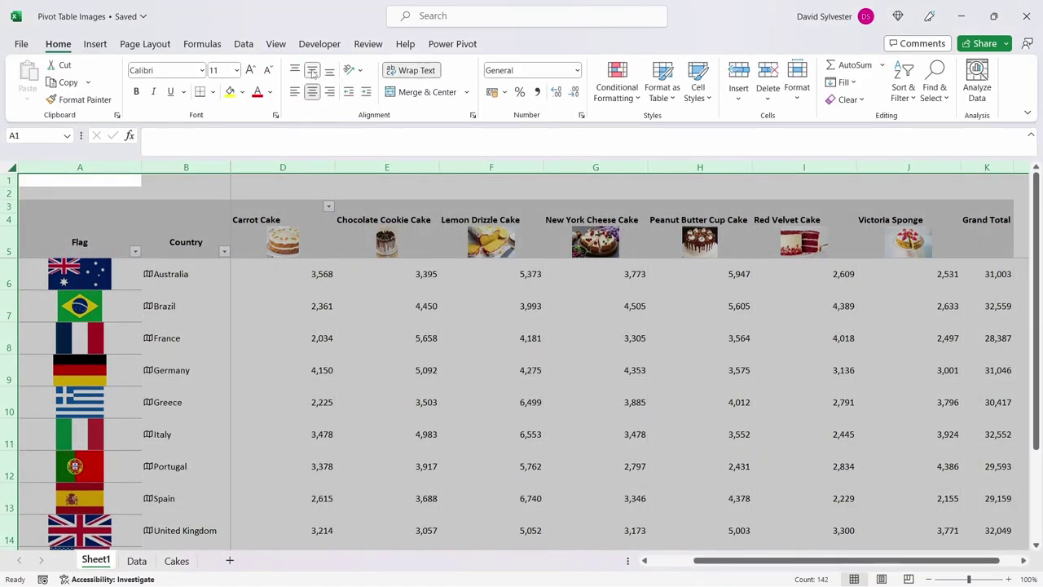
key(ctrl+Home)
Centre the cake columns horizontally so names sit above their pictures
drag(279, 167, 860, 207)
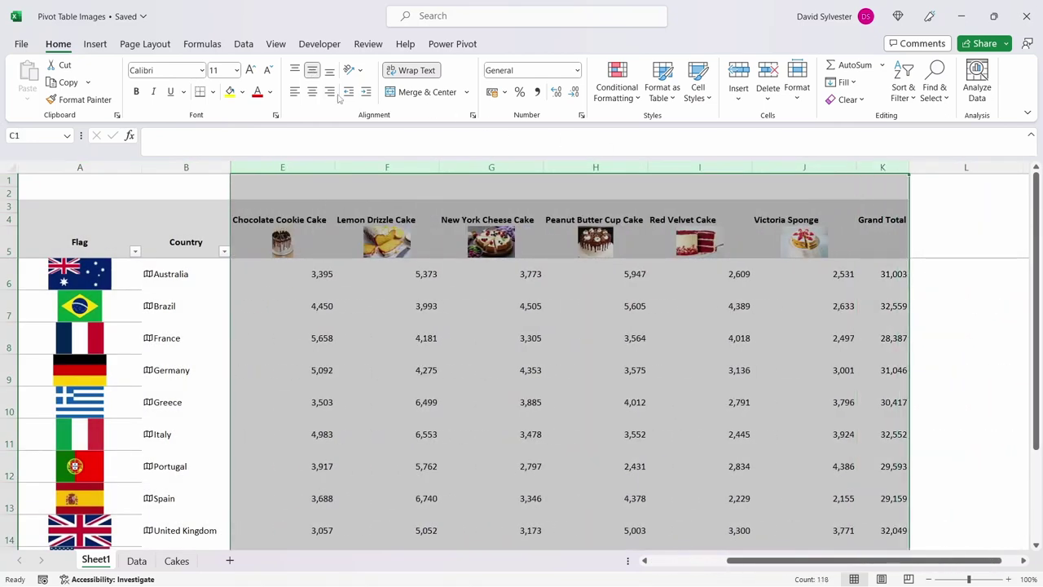
click(313, 92)
key(ctrl+Home)
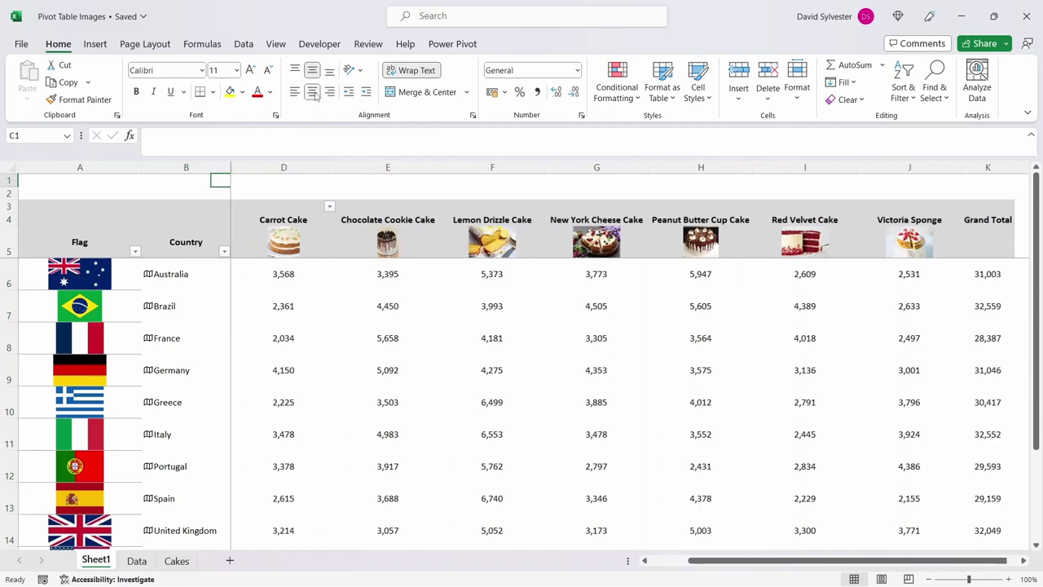
Open Brazil's country data card, scroll through its details, then close it
scroll(334, 266, down, 1)
scroll(334, 266, down, 1)
scroll(334, 266, up, 2)
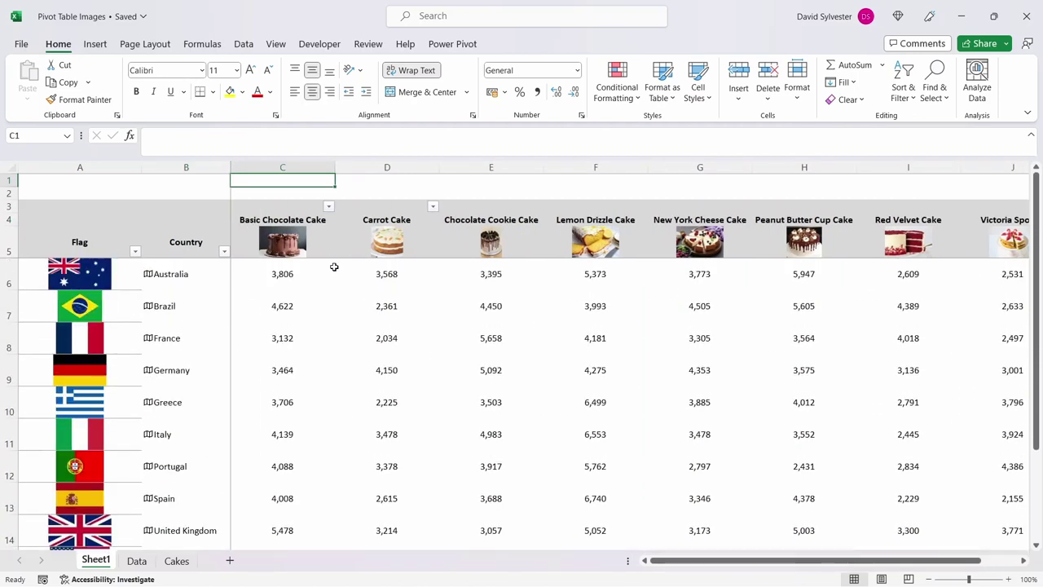
click(149, 308)
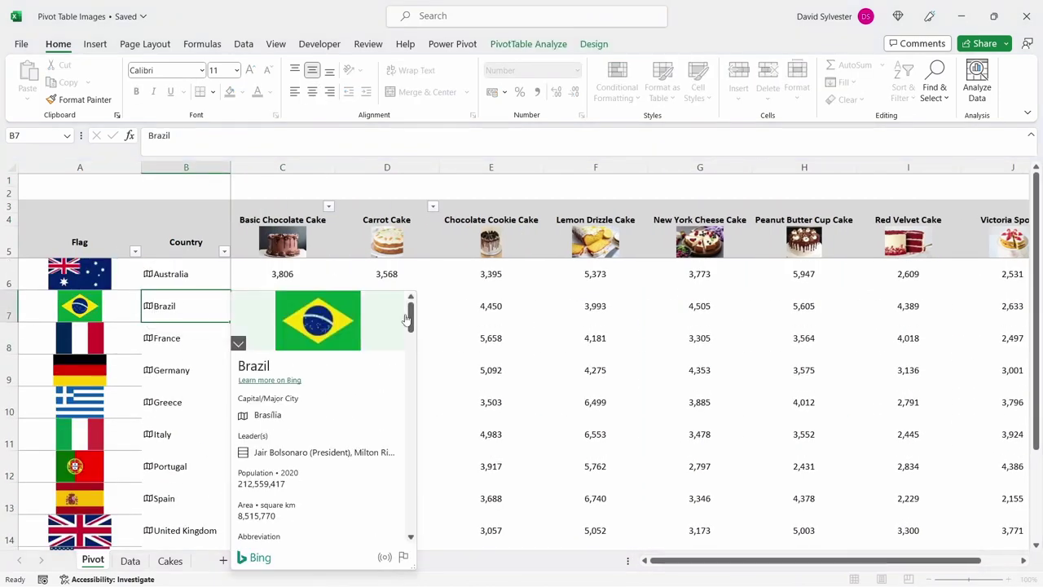
scroll(376, 352, down, 3)
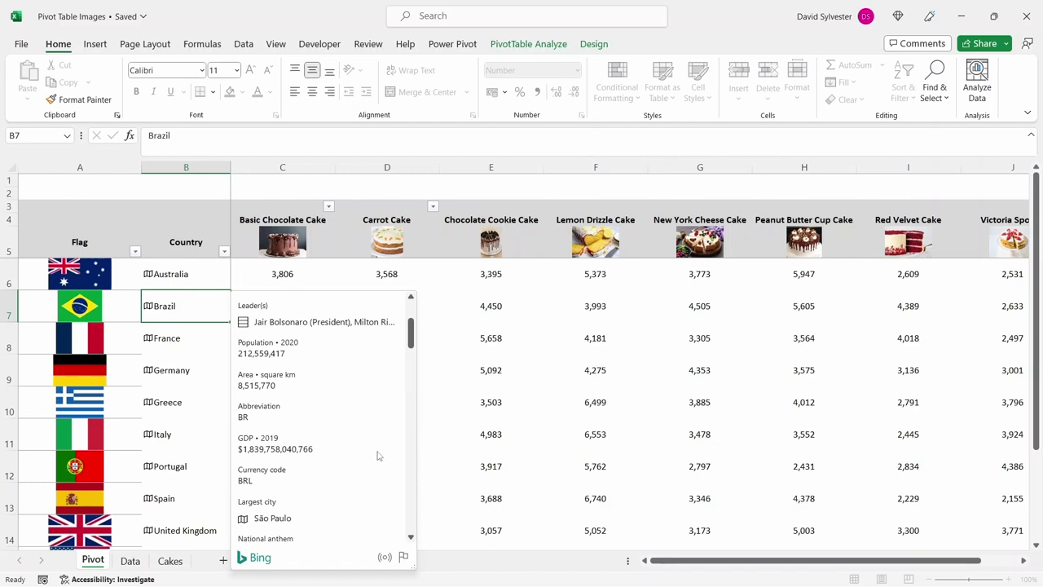
scroll(377, 456, down, 2)
scroll(378, 455, up, 5)
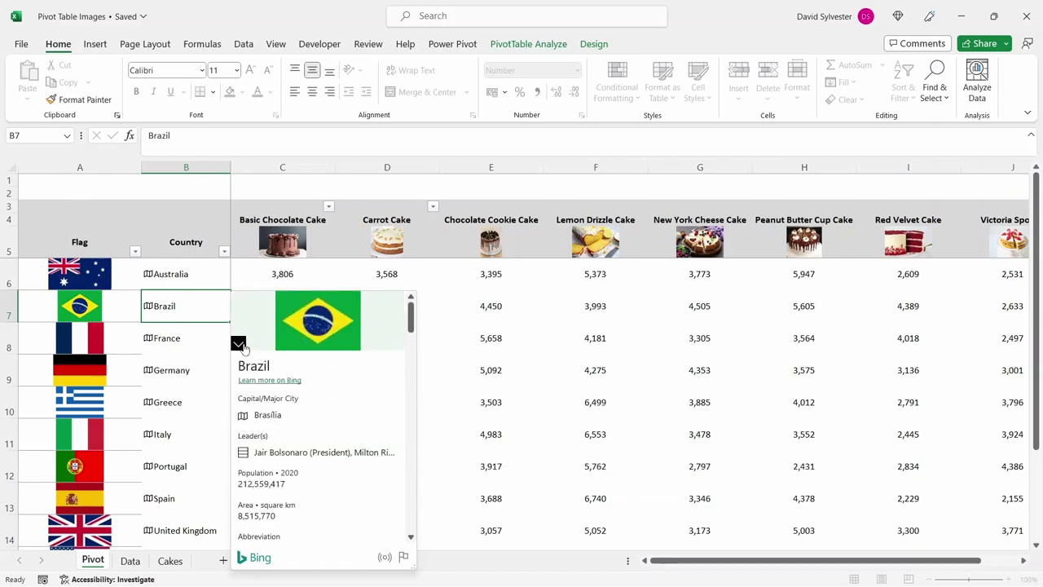
click(198, 306)
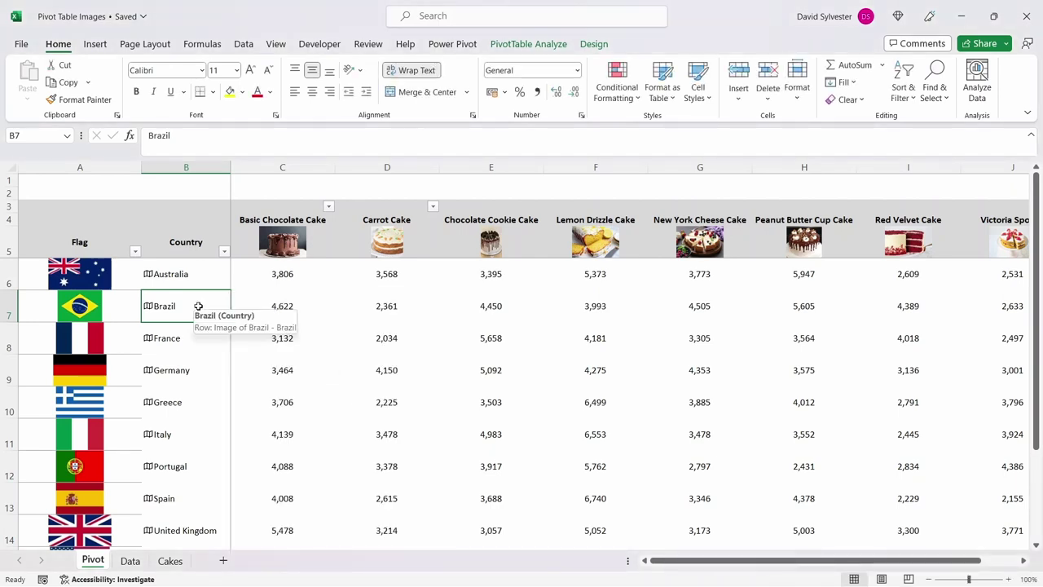